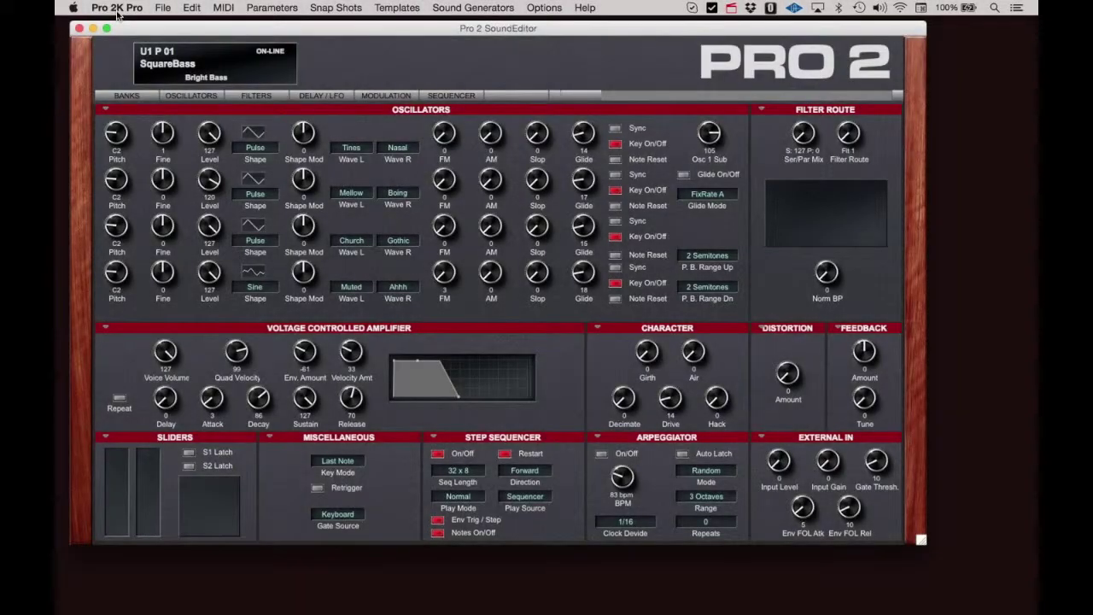
Step: Set knob adjustment to Circular motion in Preferences, then turn Oscillator 4's Shape Mod to -8
click(117, 8)
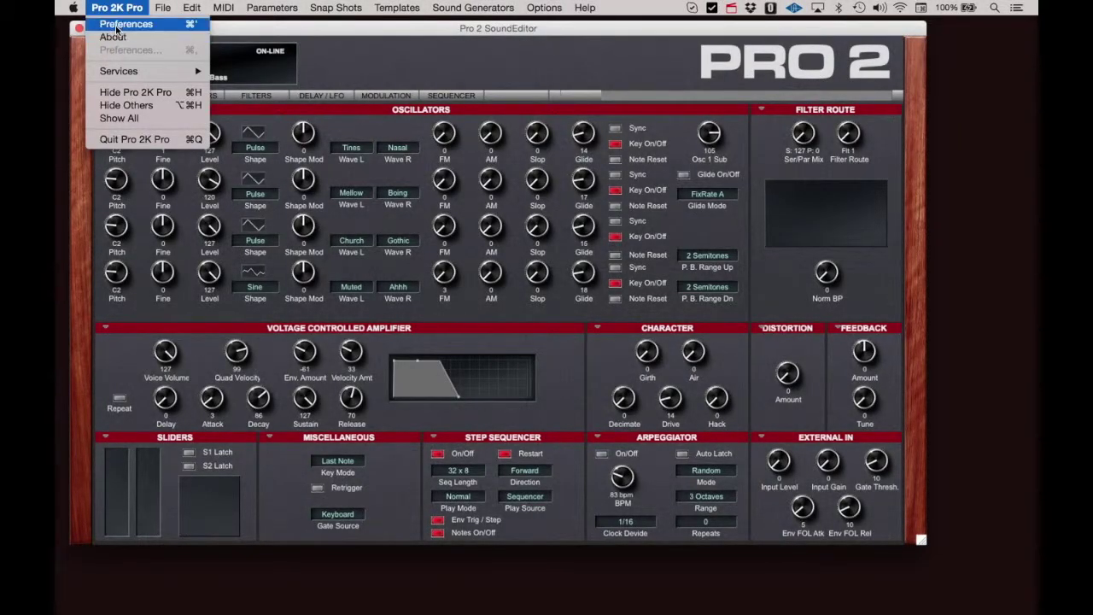
click(119, 24)
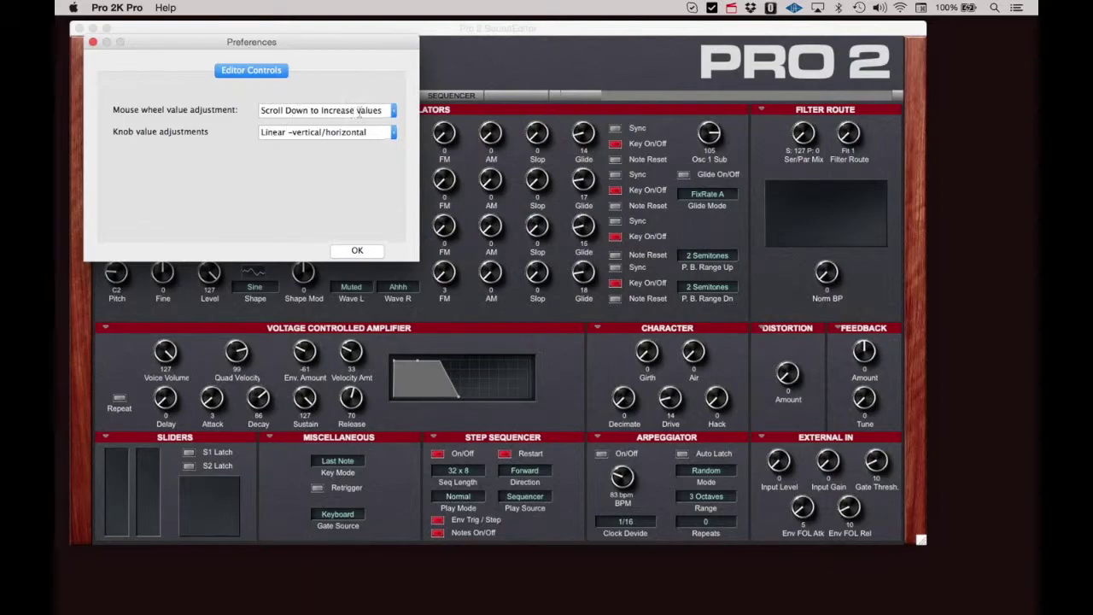
click(393, 113)
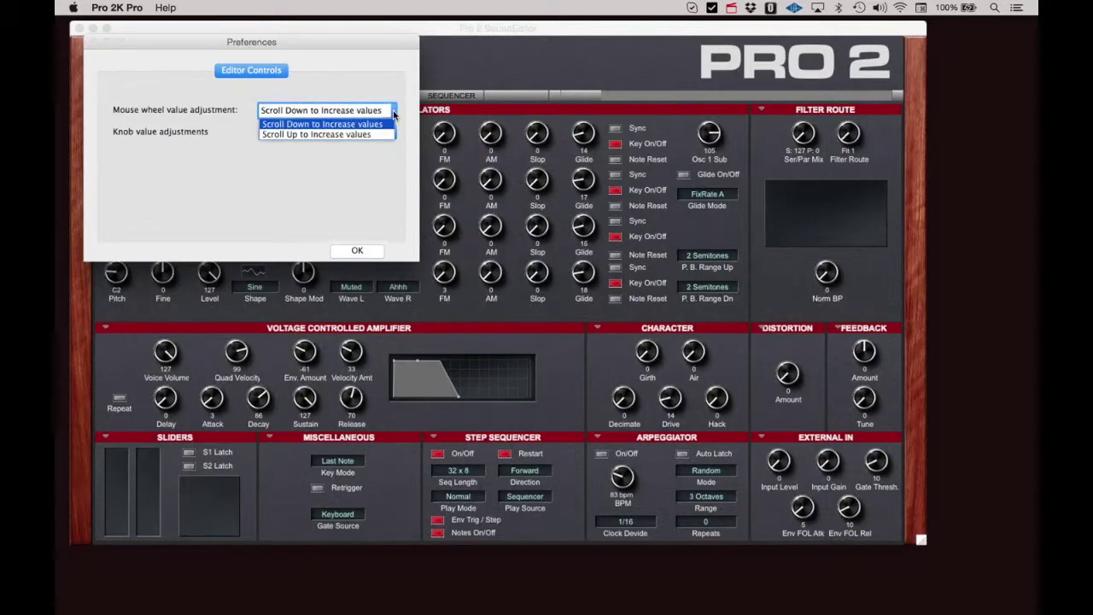
click(379, 167)
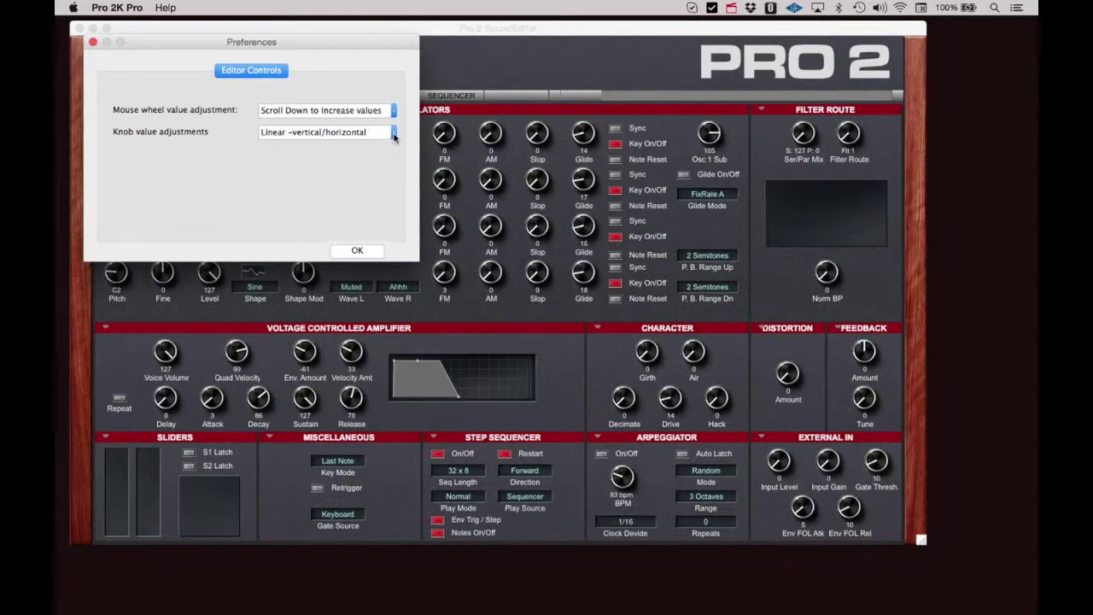
click(393, 133)
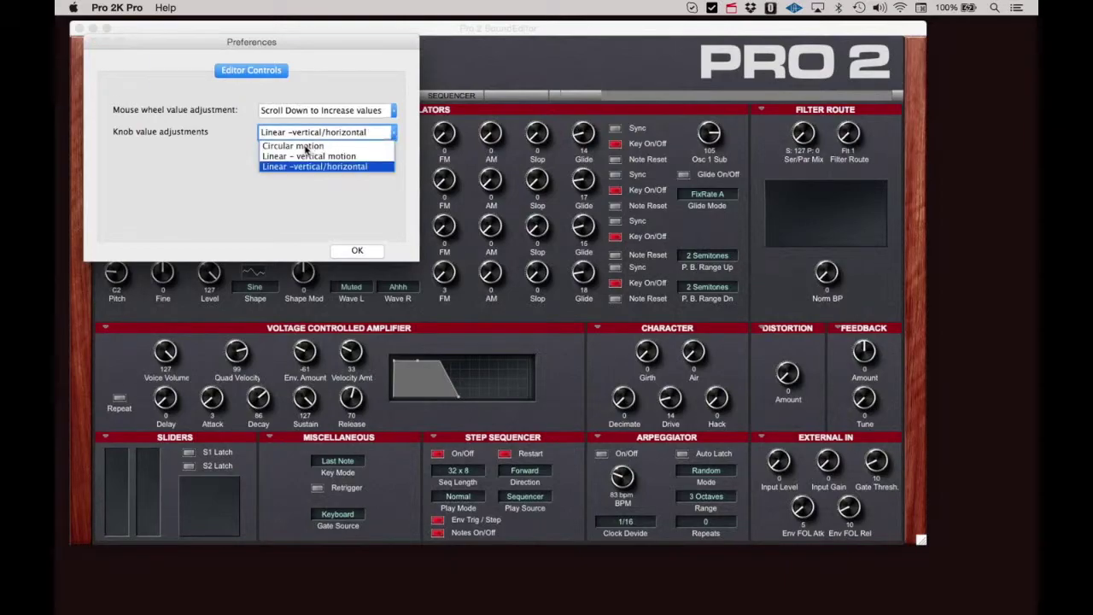
click(305, 146)
click(346, 248)
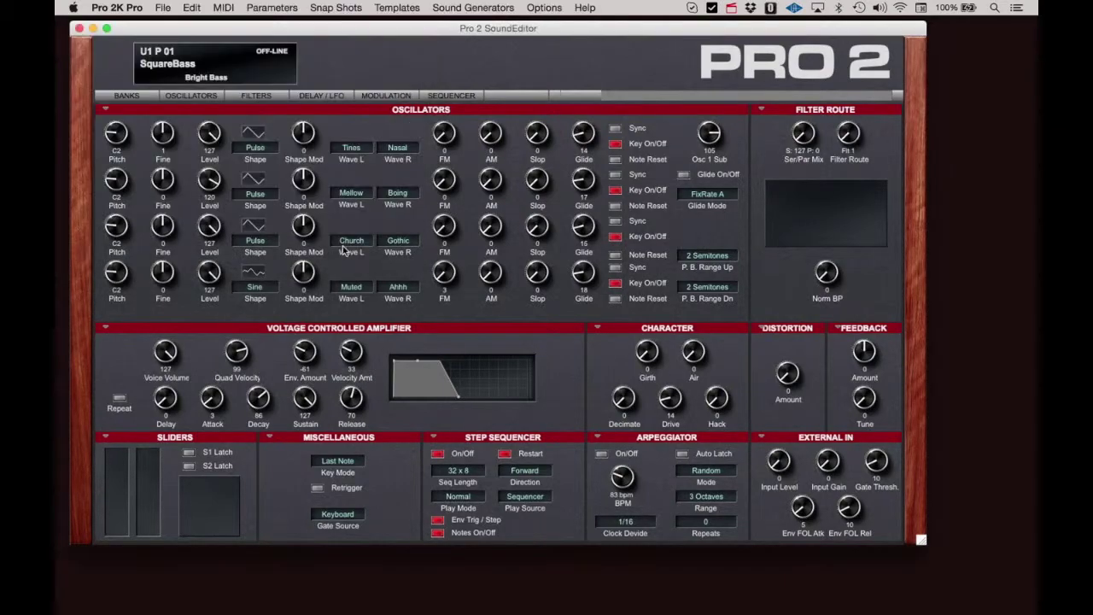
mouse_move(306, 277)
mouse_down()
mouse_move(304, 267)
mouse_move(332, 272)
mouse_move(333, 292)
mouse_move(289, 253)
mouse_move(277, 280)
mouse_move(307, 257)
mouse_move(307, 285)
mouse_move(300, 265)
mouse_up()
drag(327, 205, 370, 128)
Step: Switch knob adjustment to Linear - vertical motion and change Oscillator 4's Shape Mod to -5
click(117, 8)
click(154, 38)
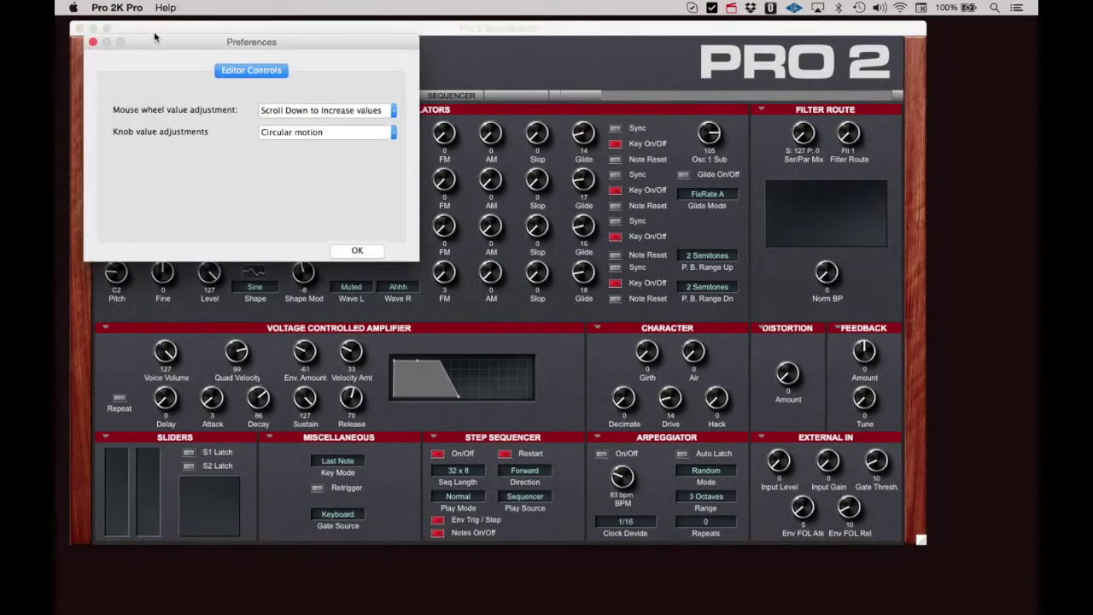
click(389, 132)
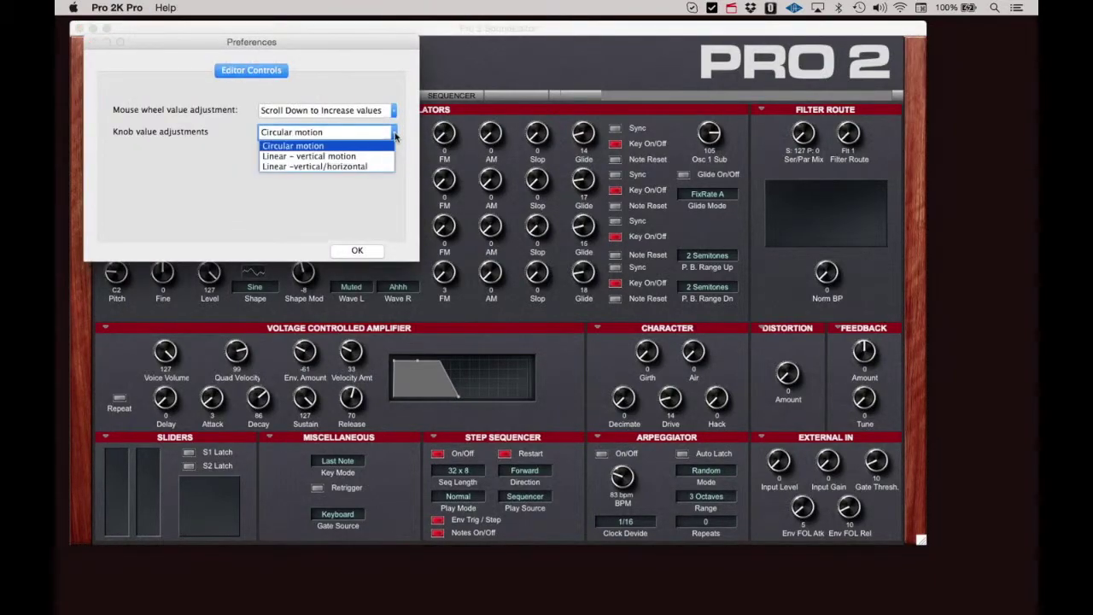
click(350, 158)
click(357, 251)
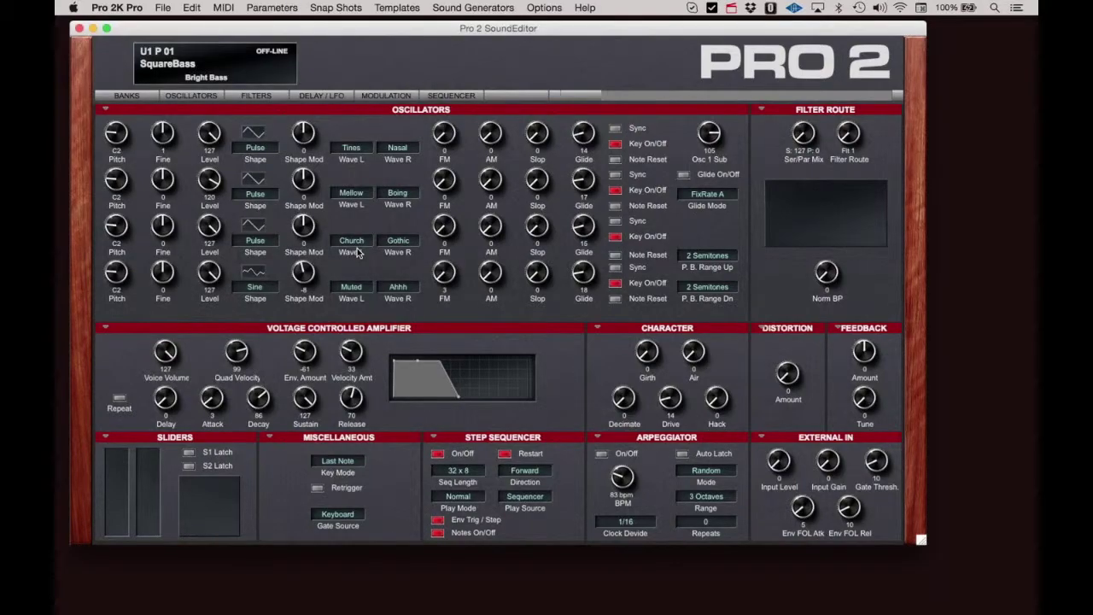
drag(307, 273, 305, 317)
Step: Set knob adjustment to Linear vertical/horizontal and lower Oscillator 3's Shape Mod to -19
click(117, 7)
click(111, 36)
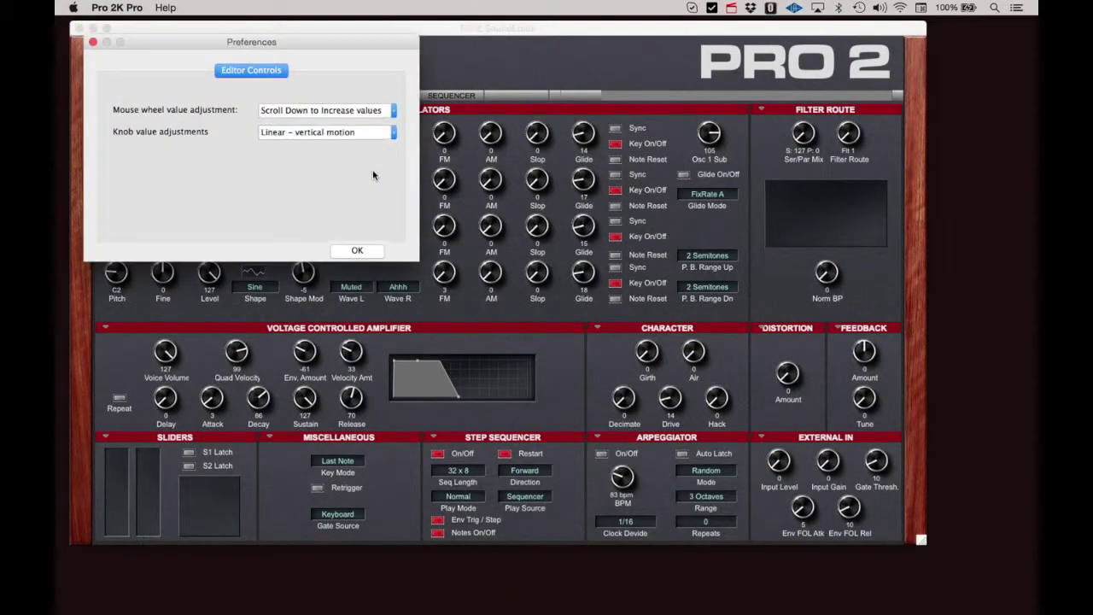
click(380, 134)
click(364, 169)
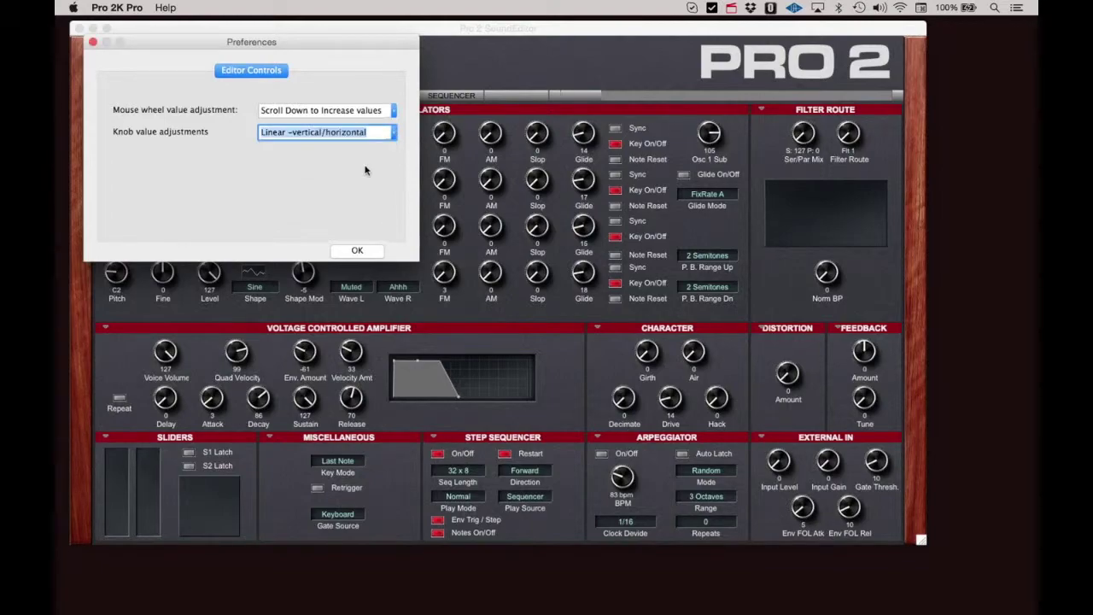
click(356, 249)
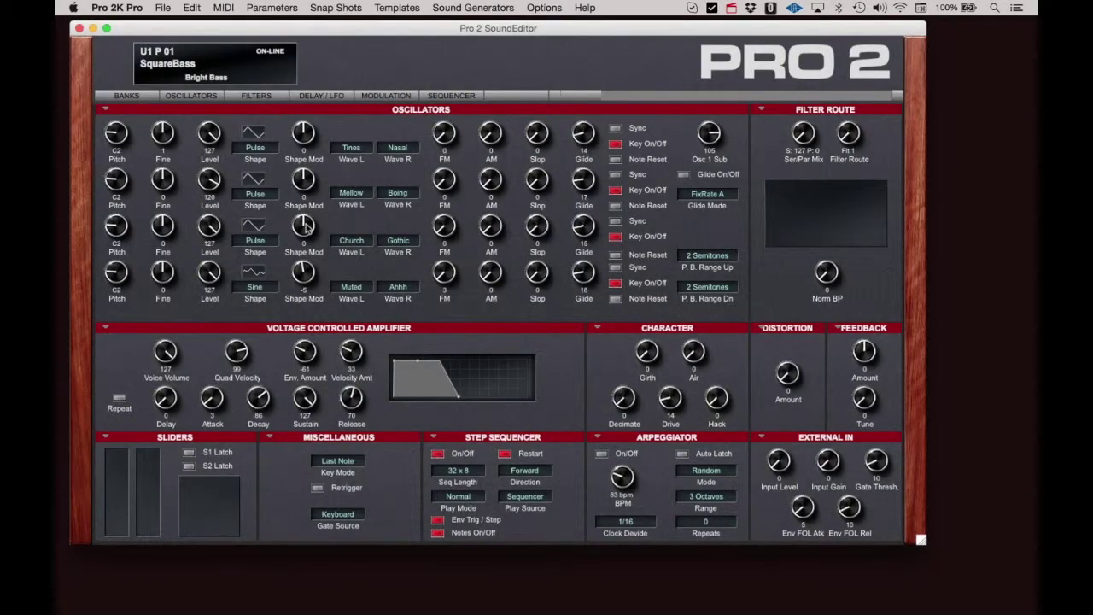
drag(305, 226, 319, 252)
Step: View the About information from the Pro 2K Pro application menu
click(116, 8)
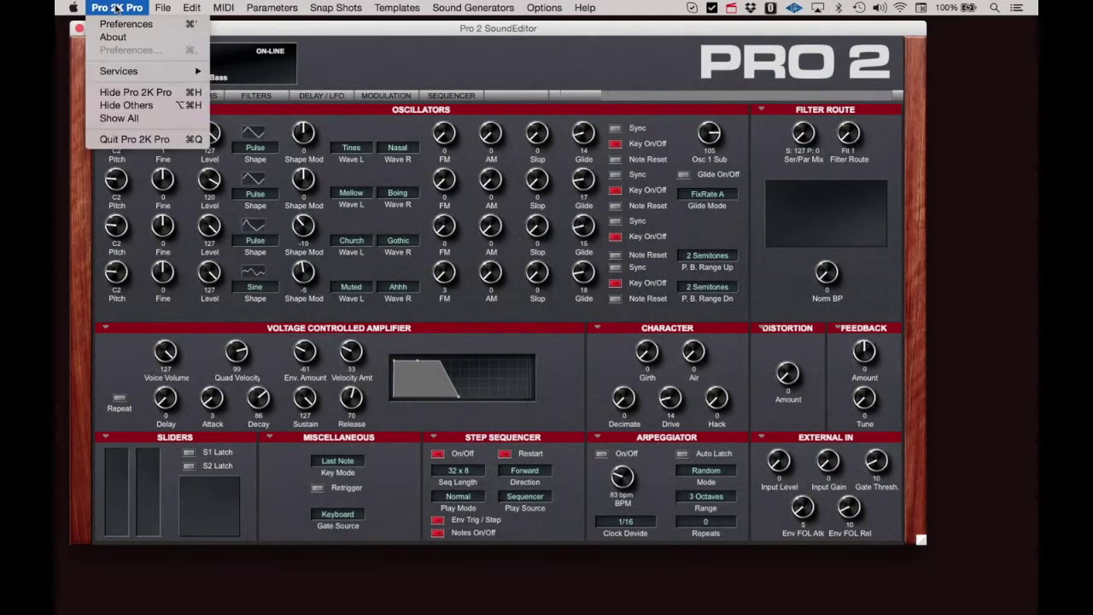
click(112, 37)
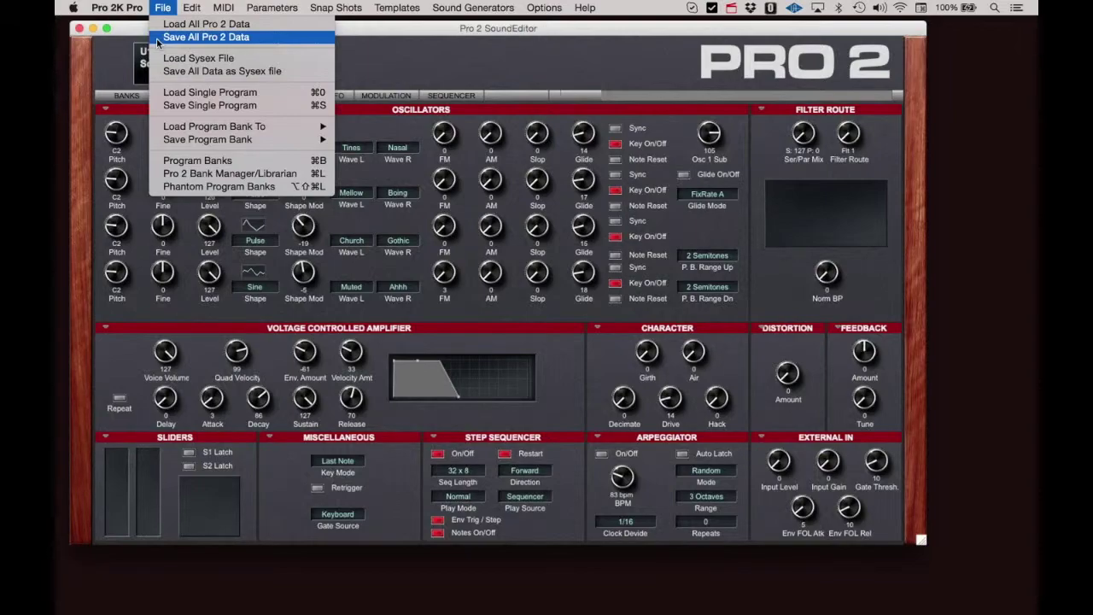
Step: Save all Pro 2 data under the file name 'Mine'
click(159, 37)
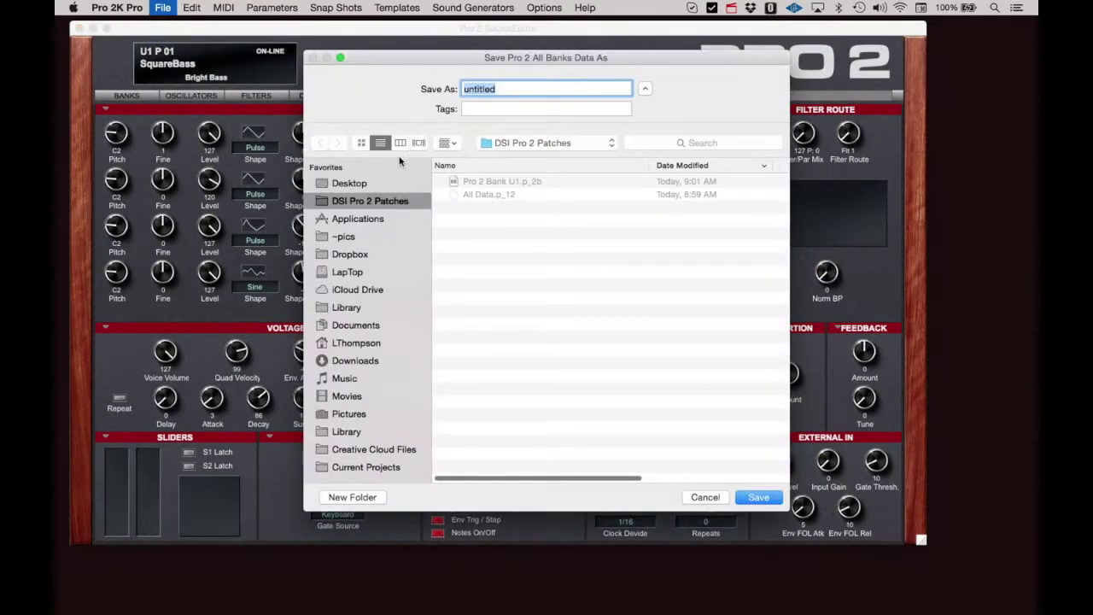
click(500, 89)
double_click(501, 88)
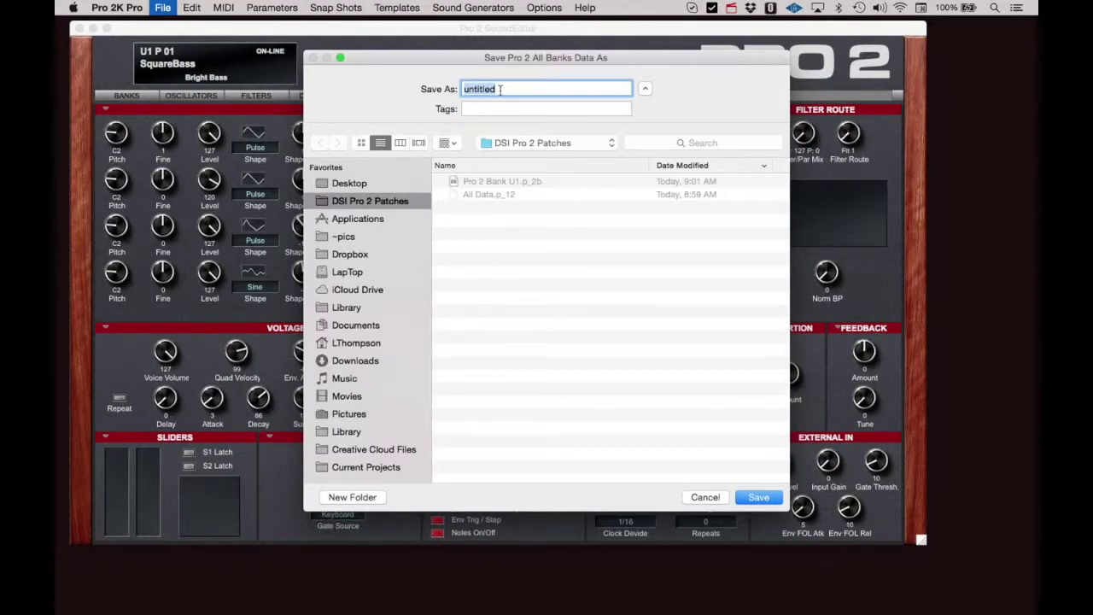
text(Mine)
click(760, 496)
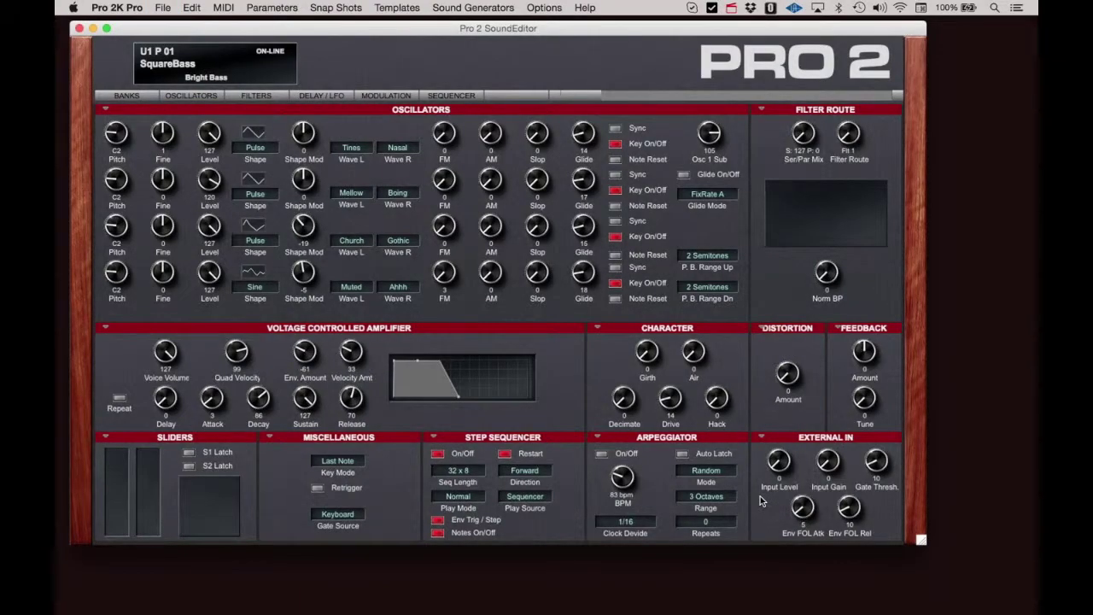
Step: Select Mine.p_12 in Load All Pro 2 Data, then cancel the load
click(162, 8)
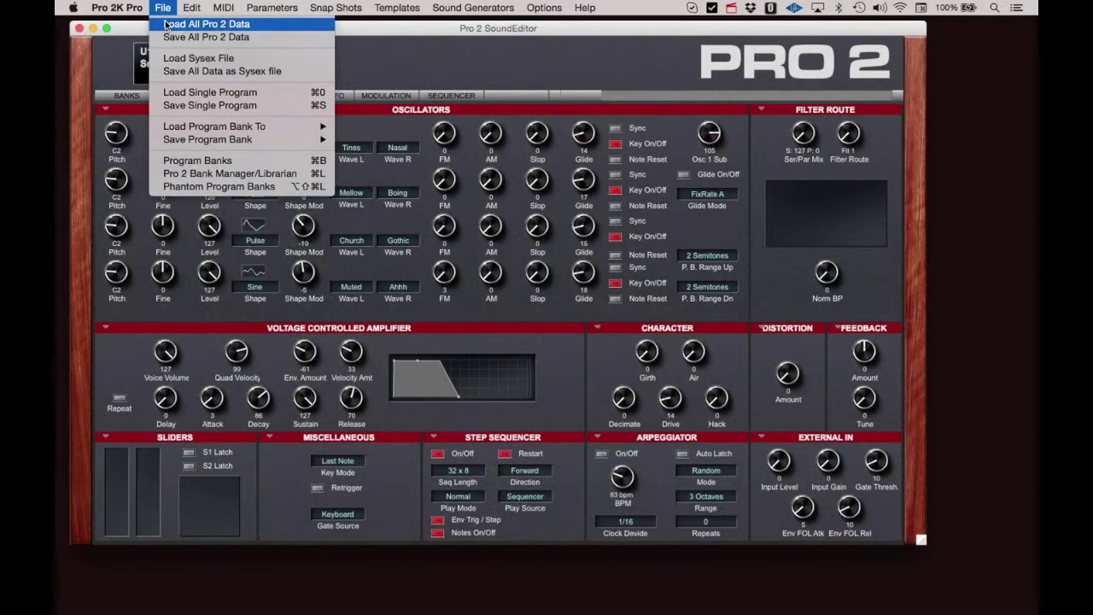
click(207, 24)
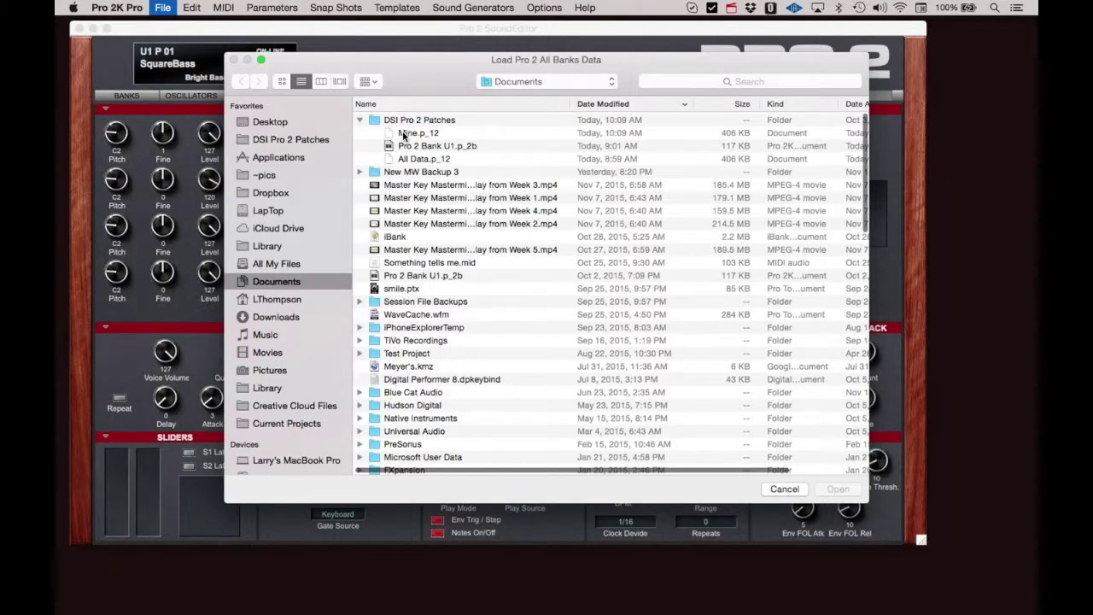
click(404, 134)
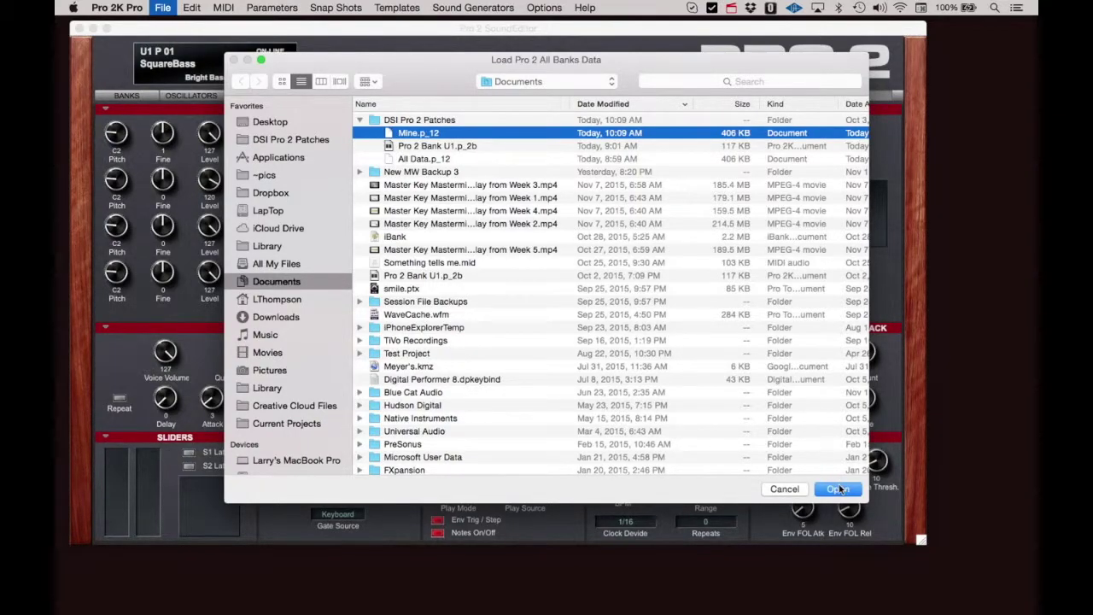
click(800, 491)
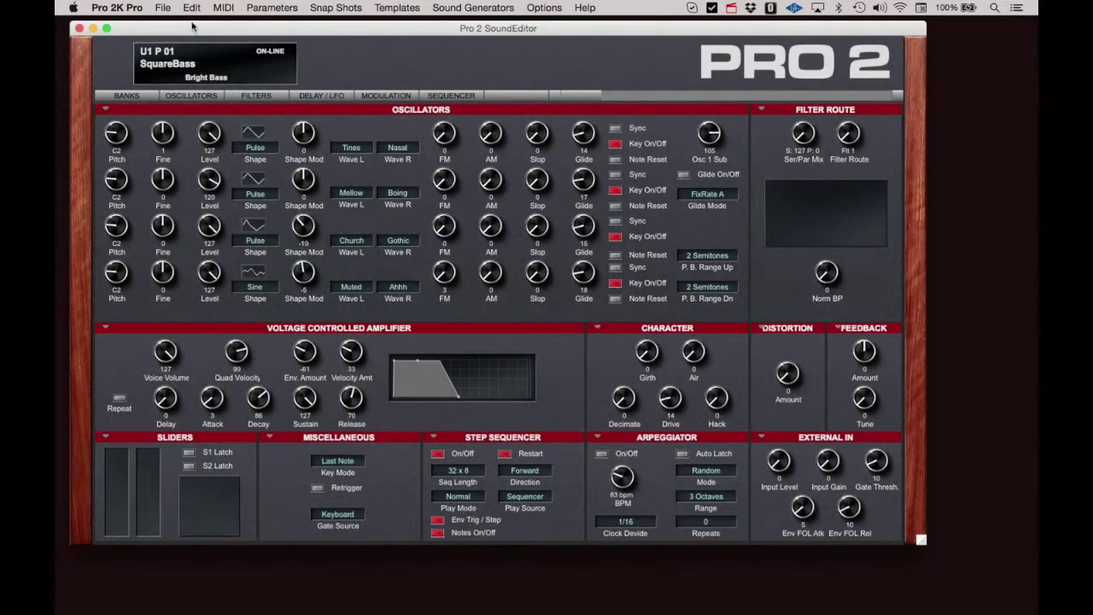
Step: Show the File menu's Save Program Bank submenu listing banks U1 to U4
click(167, 8)
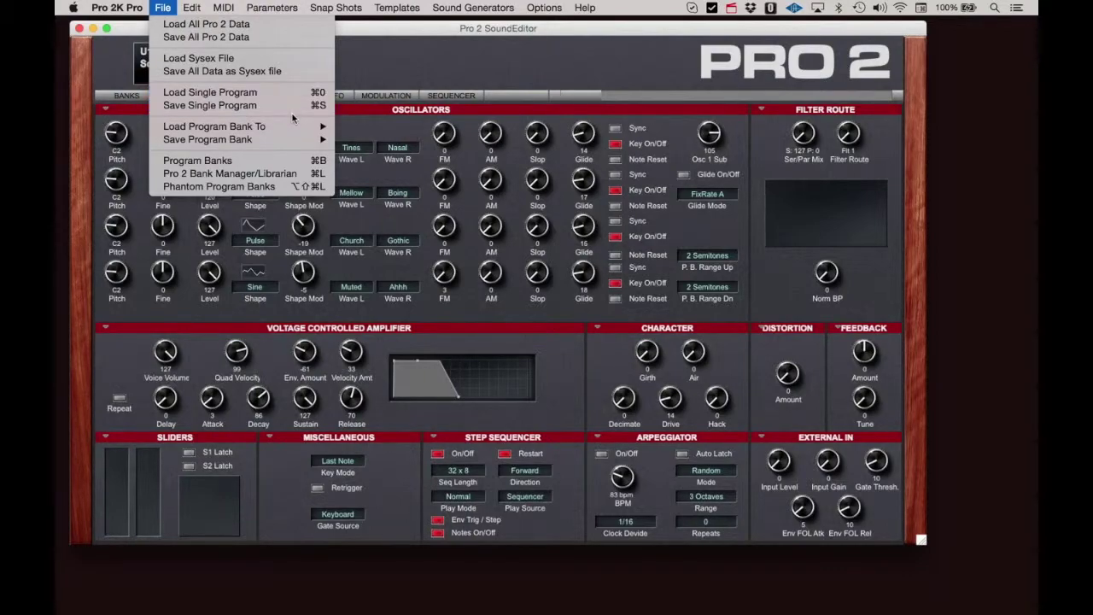
mouse_move(278, 142)
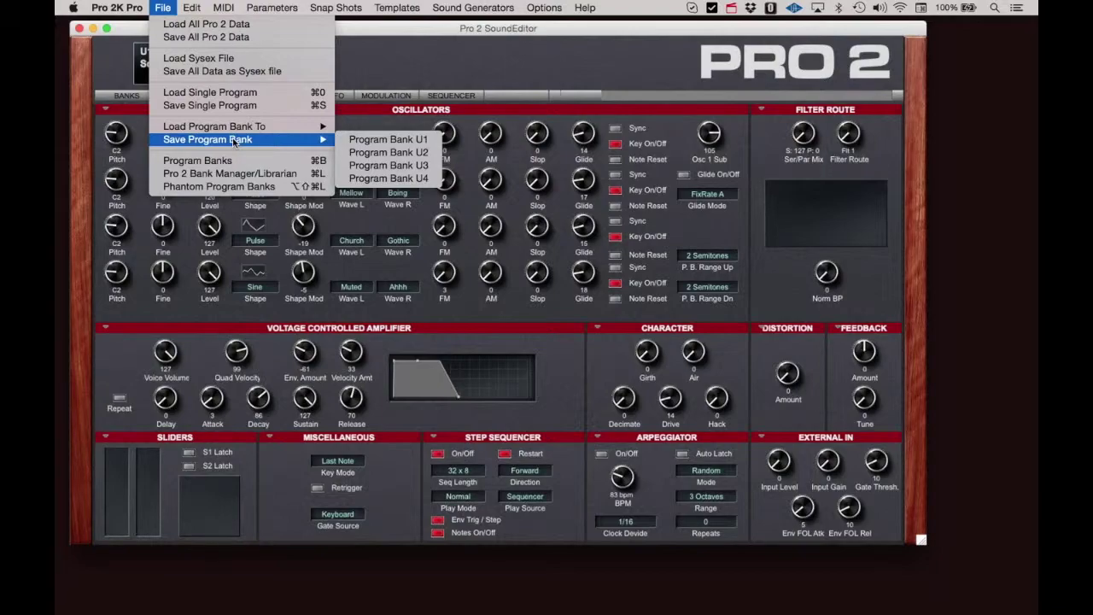
Step: Save bank U1 as Pro 2 Bank U1.p_2b, then load that file into bank U4
click(414, 139)
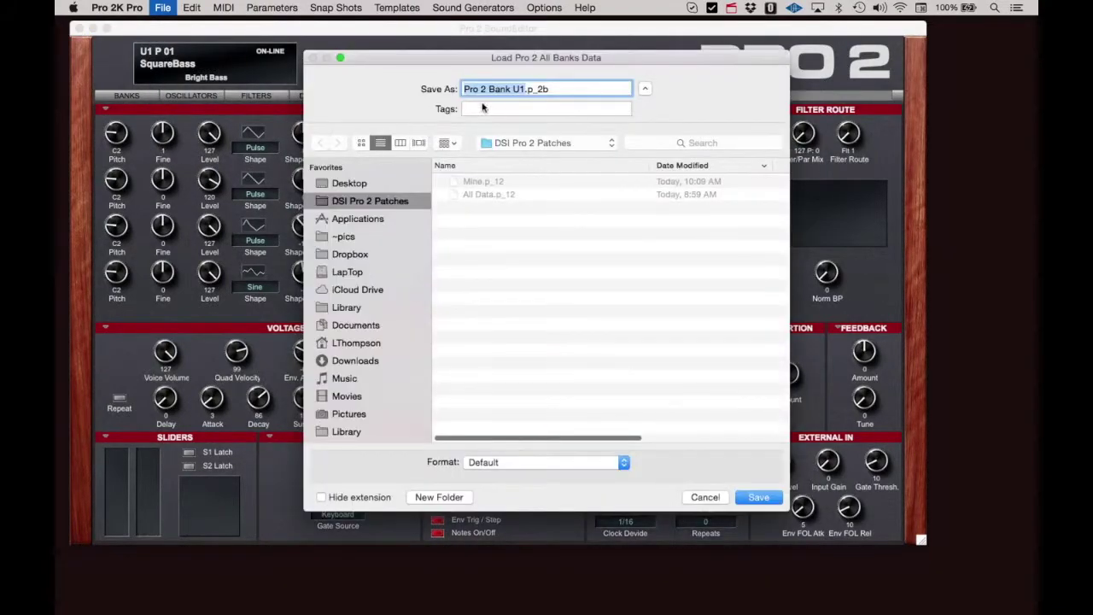
click(759, 497)
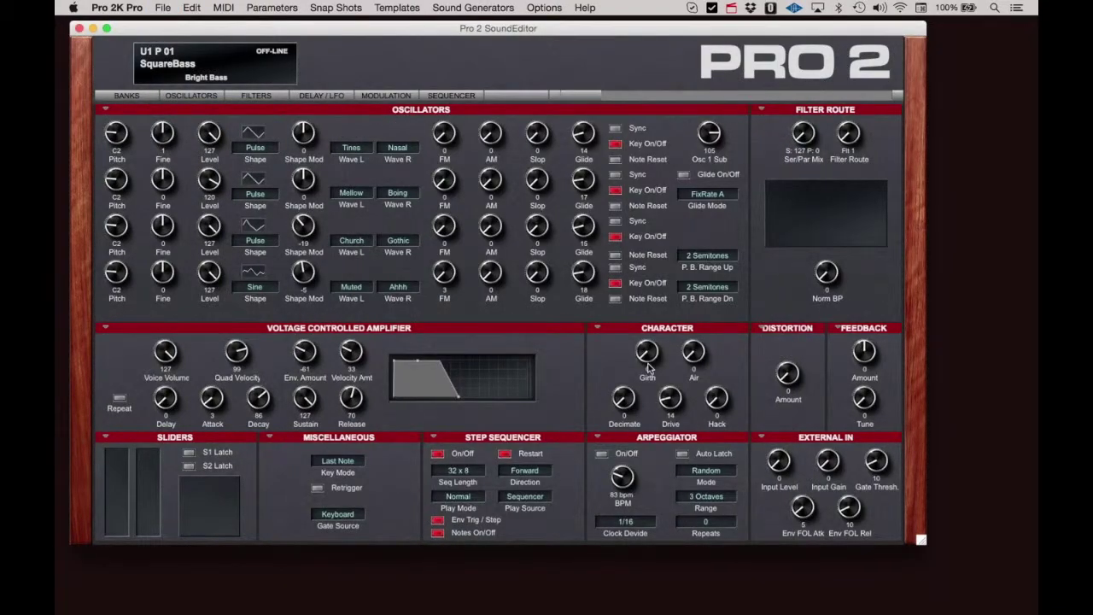
click(162, 8)
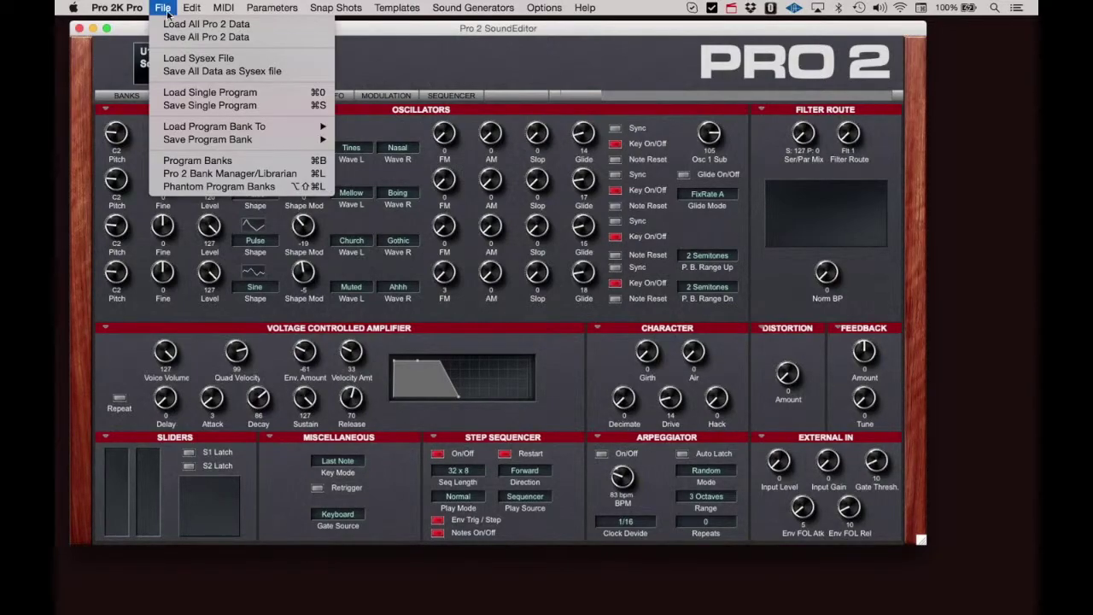
mouse_move(247, 126)
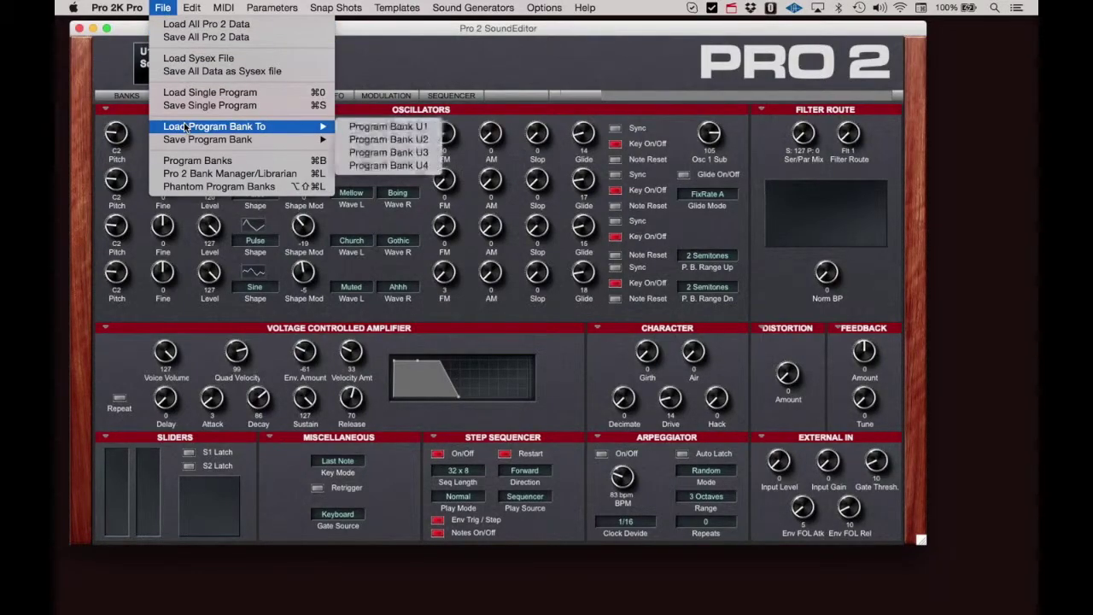
click(372, 166)
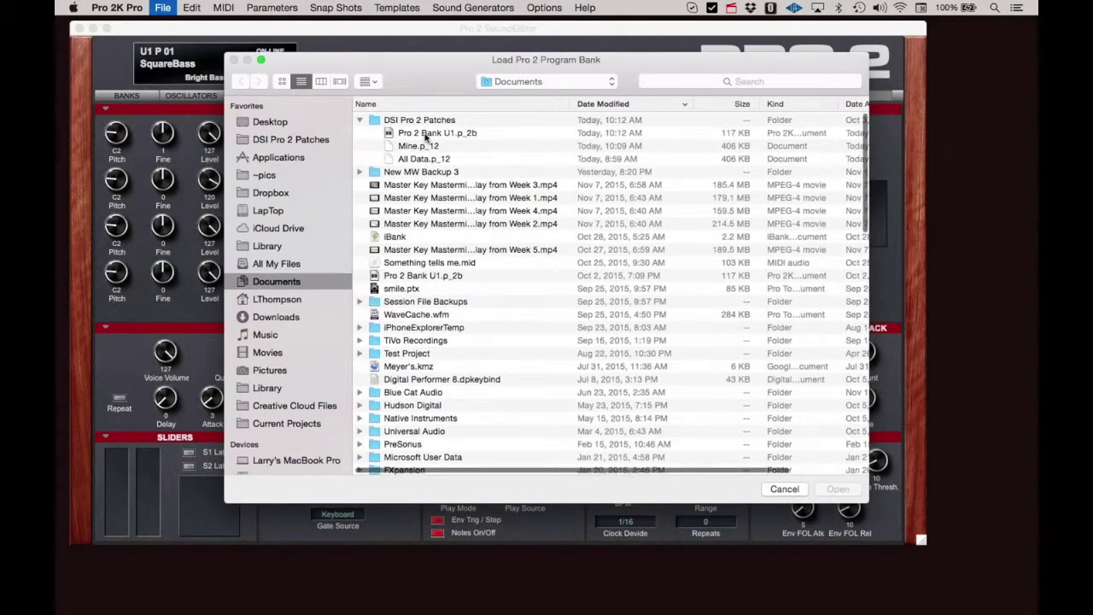
click(427, 135)
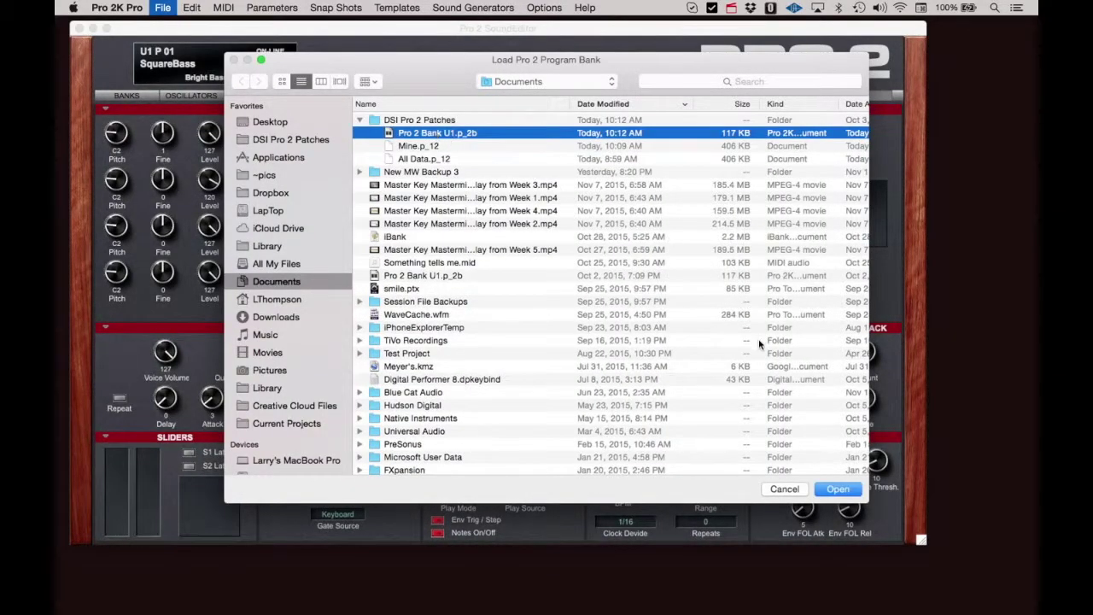
click(836, 489)
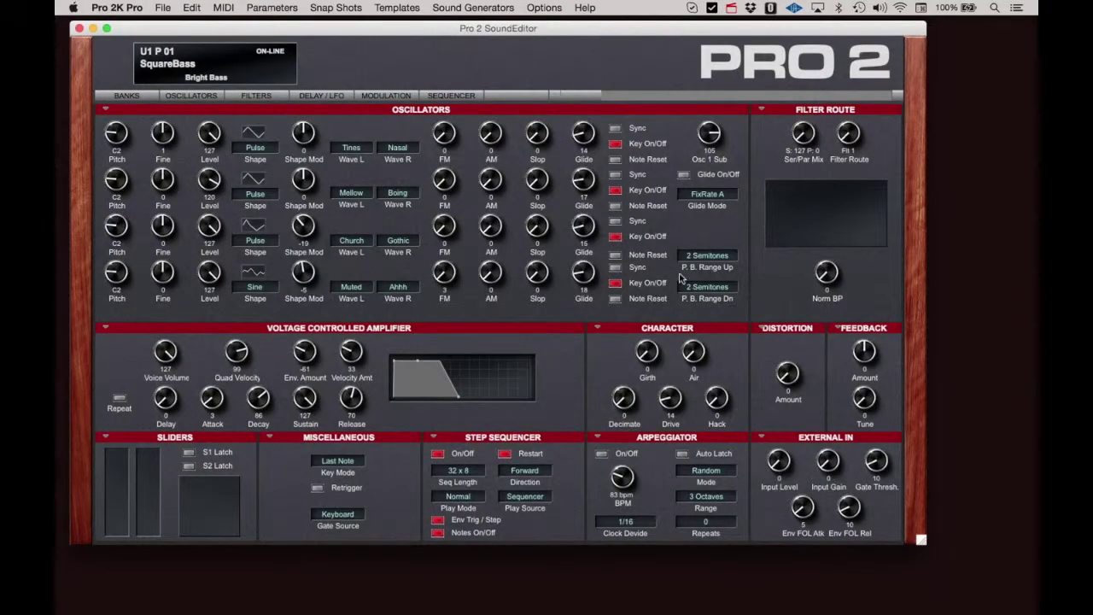
Step: View all program banks side by side, then return to the synth parameter page
click(163, 8)
click(175, 160)
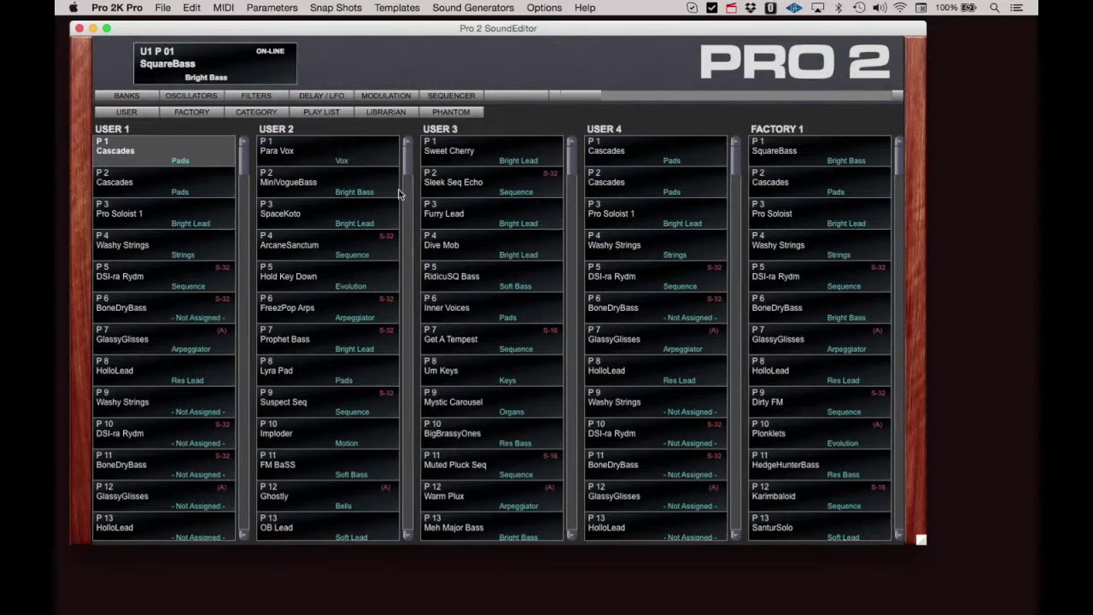
click(198, 101)
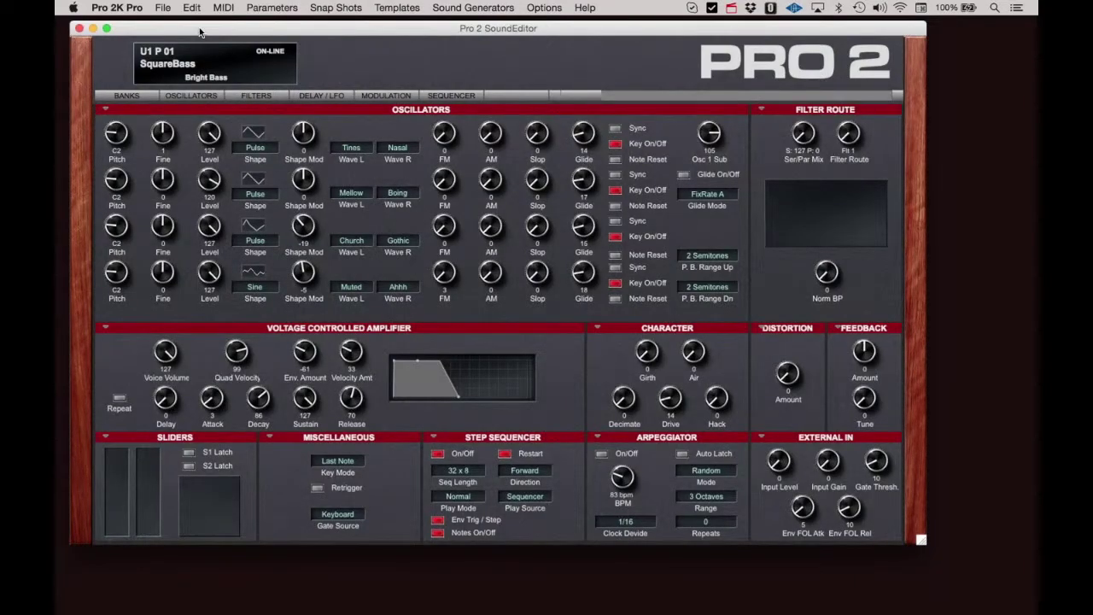
click(165, 8)
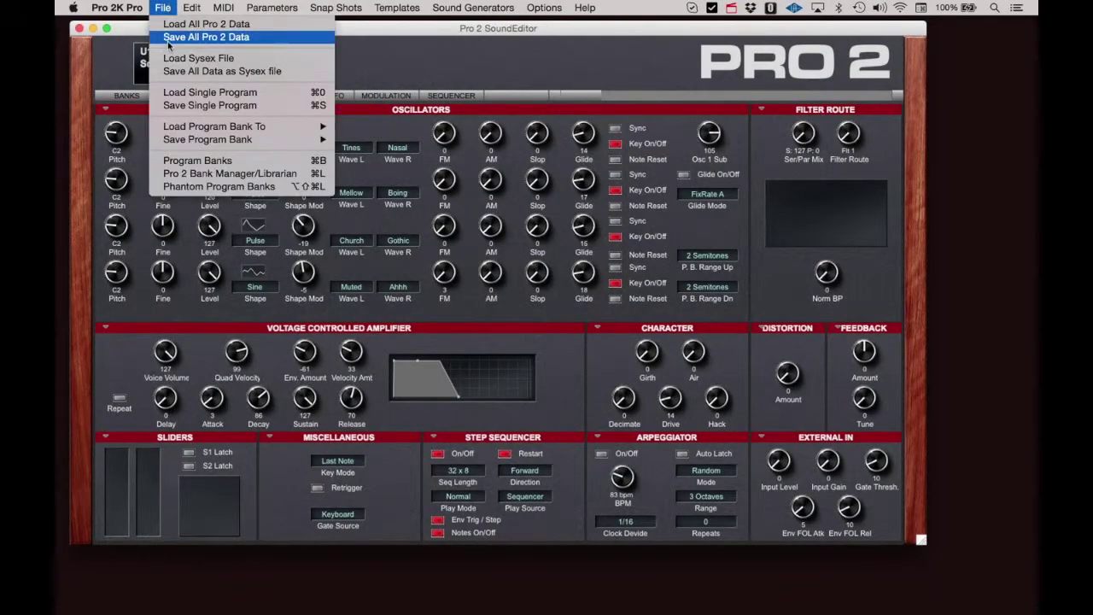
click(190, 176)
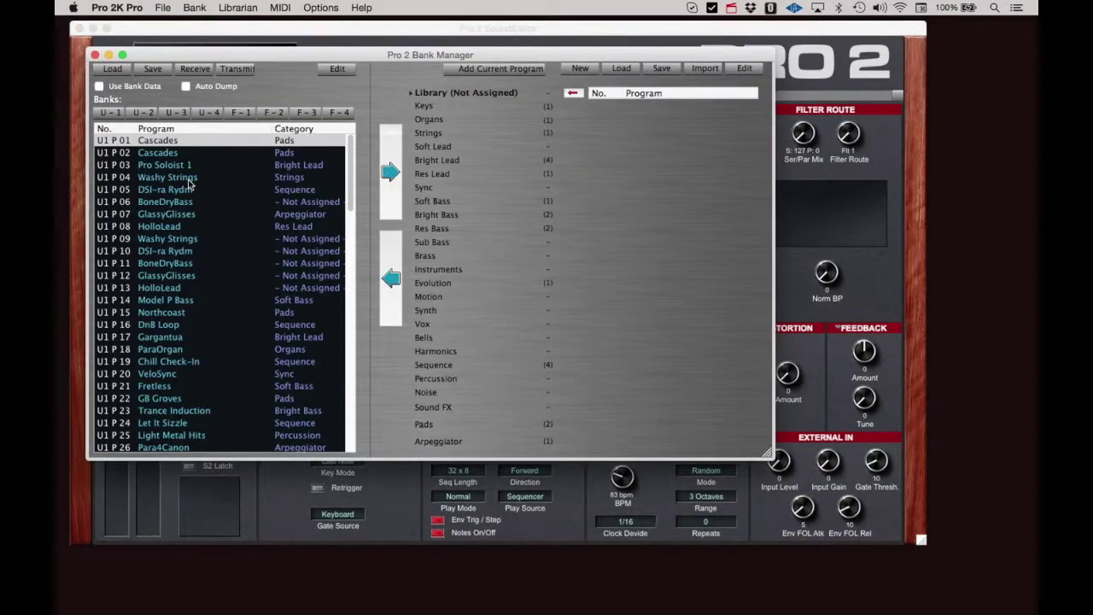
click(96, 54)
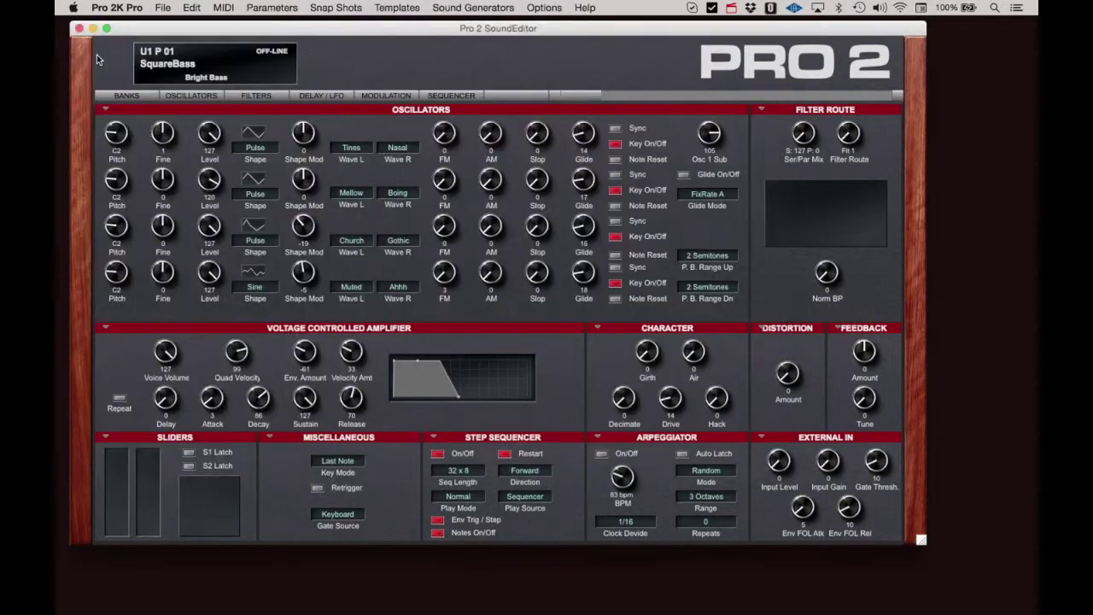
click(162, 8)
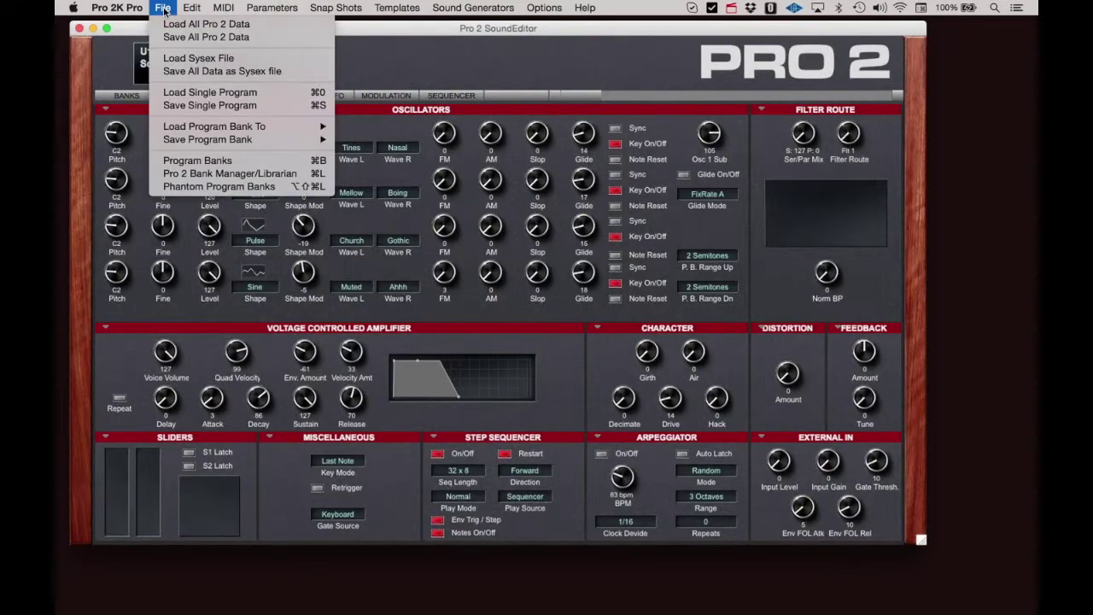
click(187, 186)
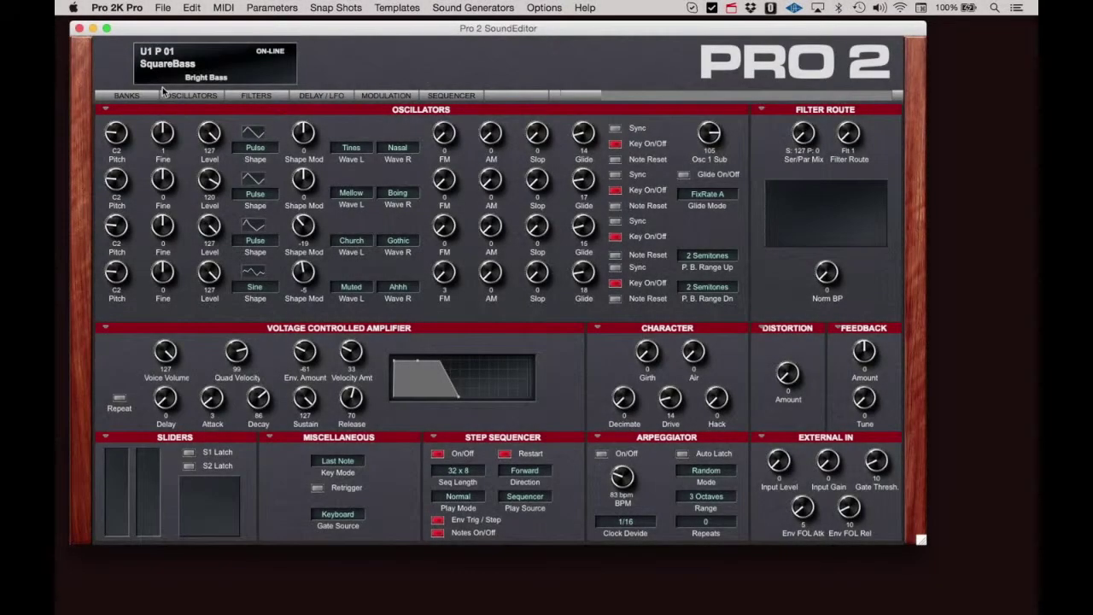
Step: Show the program bank browser and select FACTORY 1 P2 Cascades
click(192, 9)
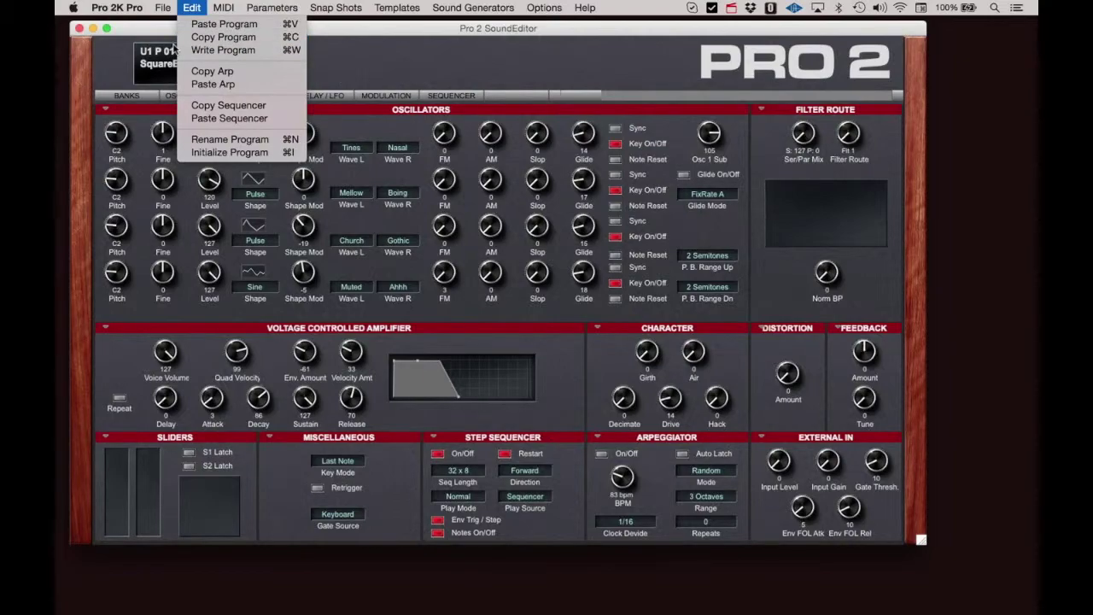
click(126, 96)
click(127, 96)
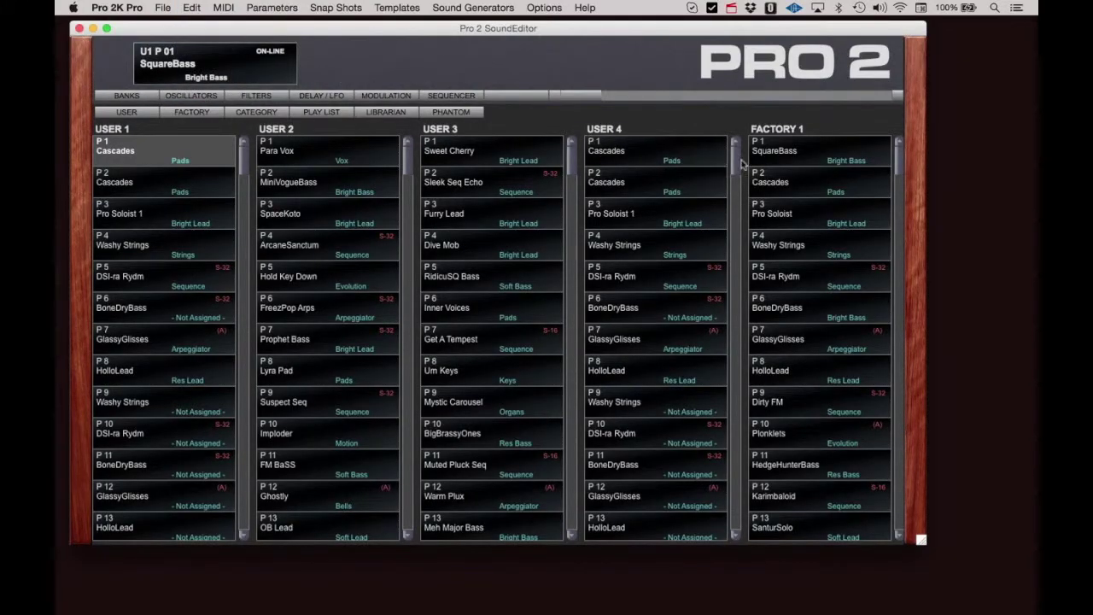
click(787, 160)
click(789, 183)
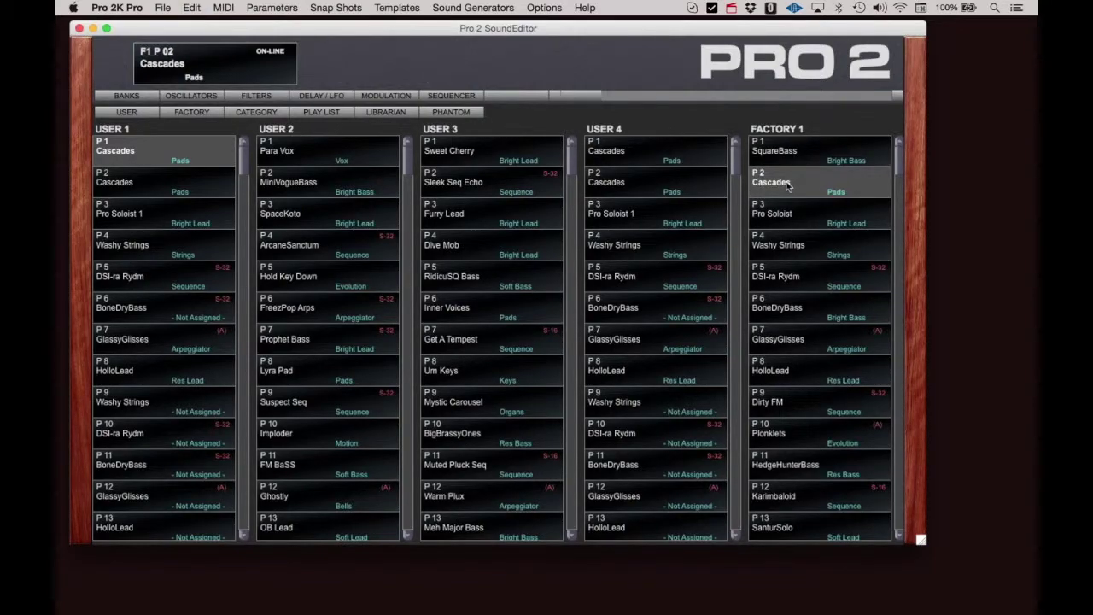
Step: Copy Cascades and paste it over Kids On Bikes in USER 4 slot P4
click(193, 8)
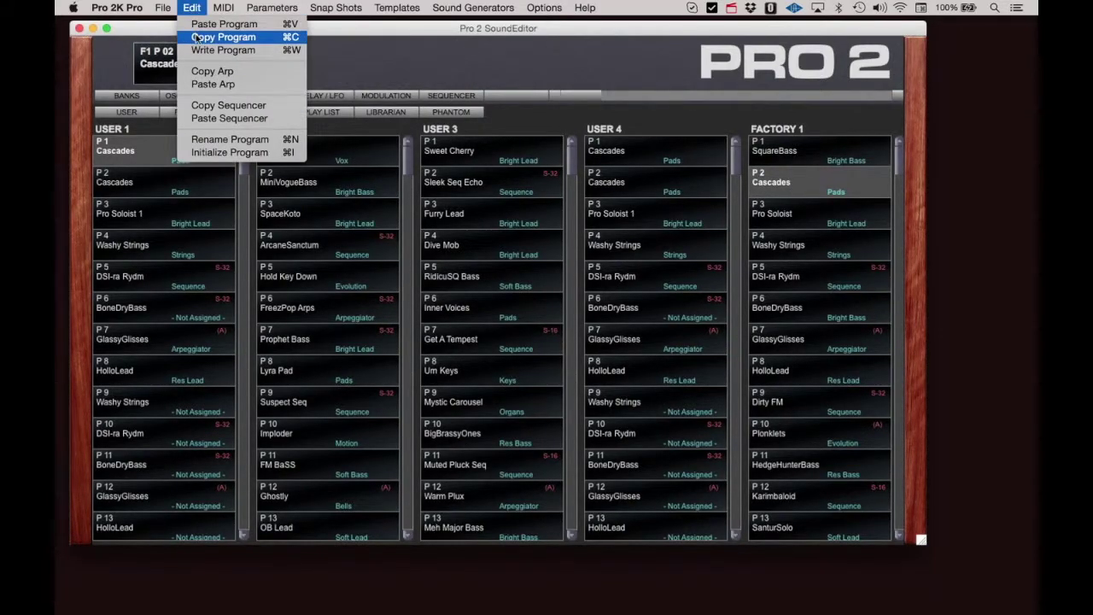
click(197, 38)
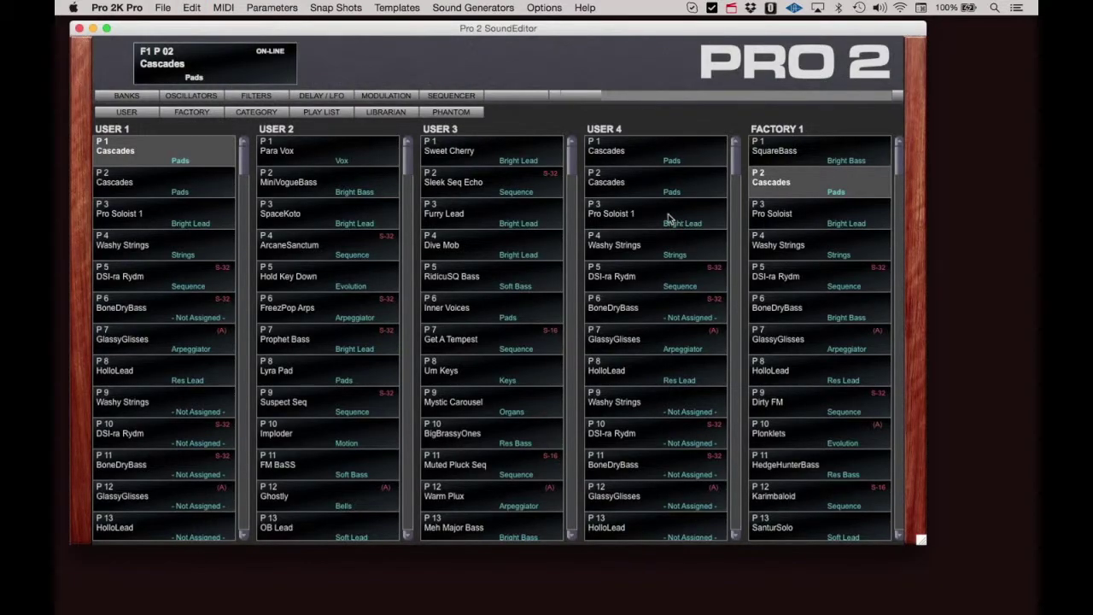
click(632, 249)
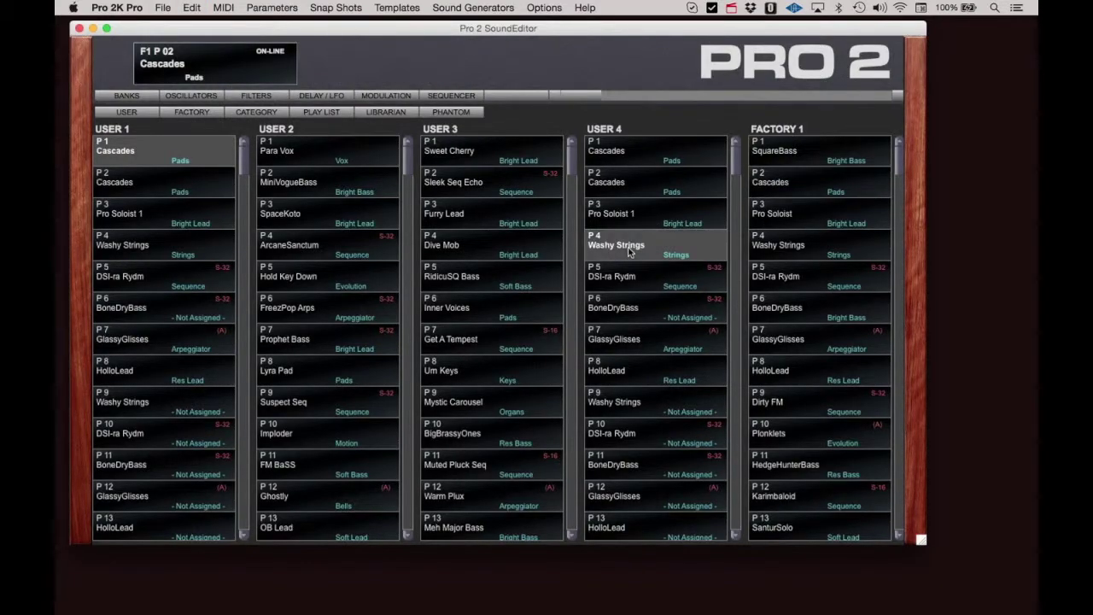
click(189, 8)
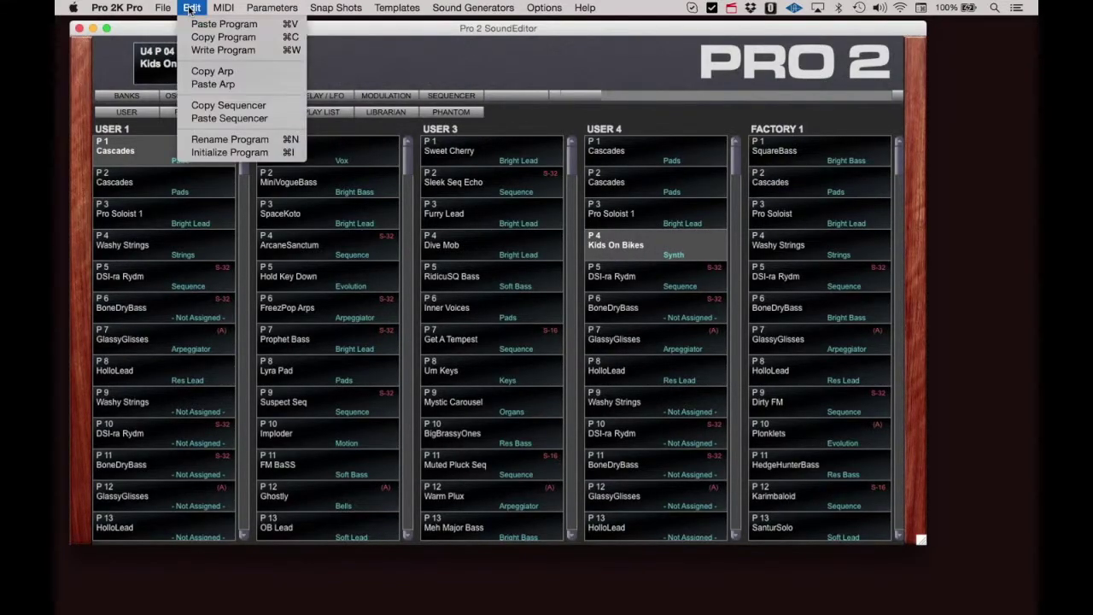
click(193, 23)
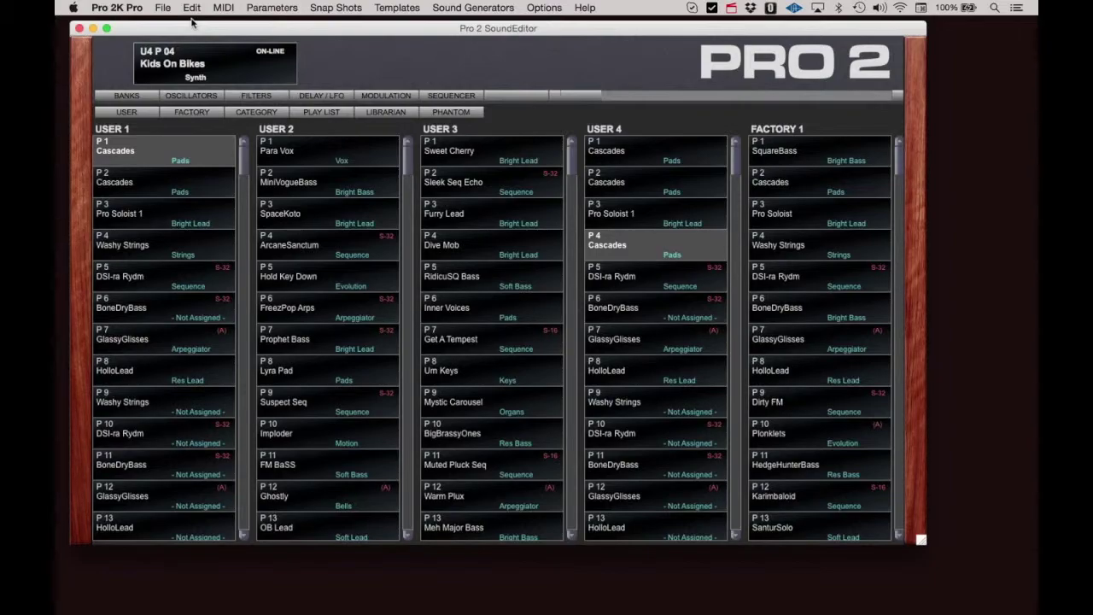
Step: Open Write Program, try destinations U4 P08 HolloLead and U3 P03 Furry Lead, then cancel
click(192, 8)
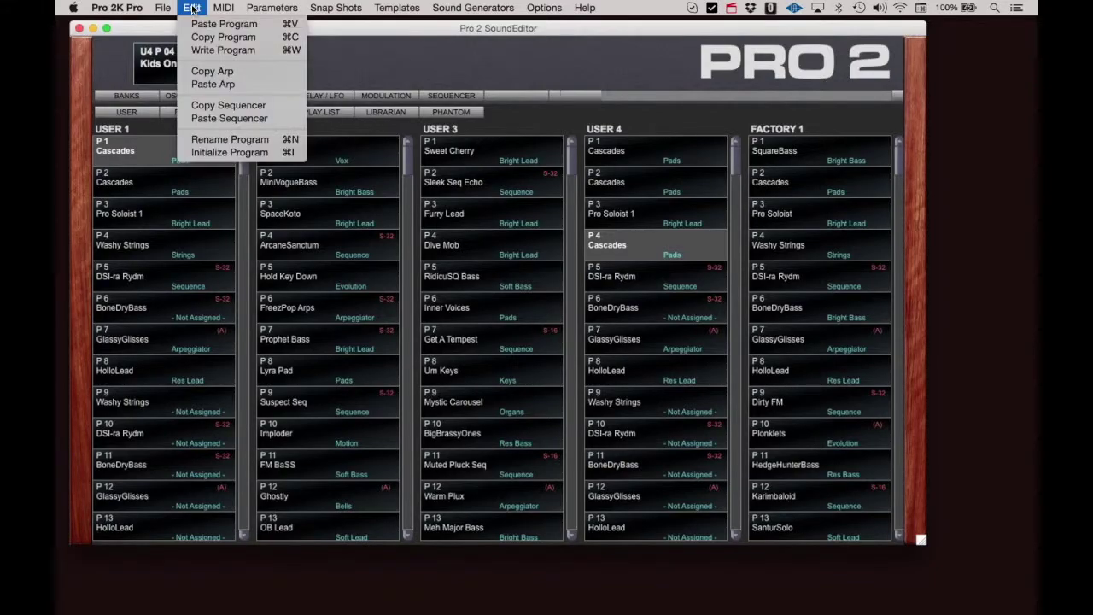
click(202, 50)
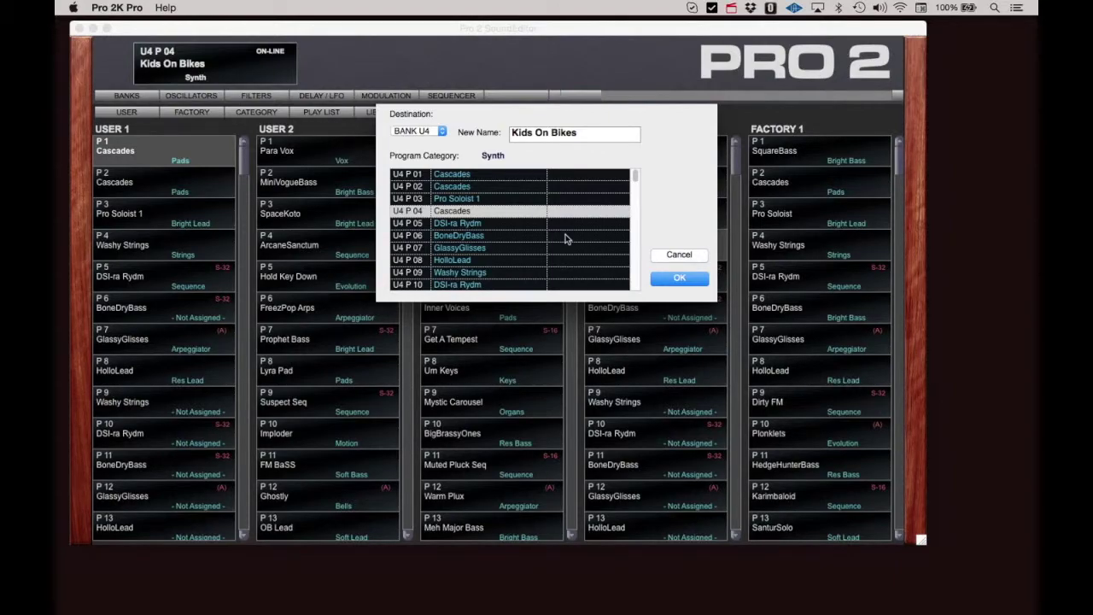
click(461, 261)
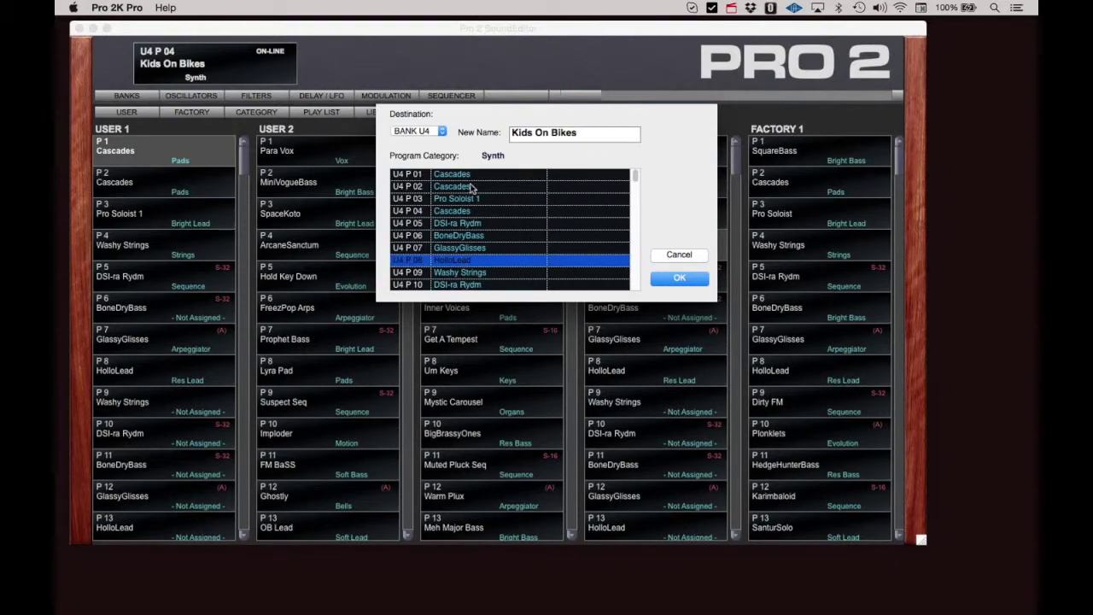
click(426, 132)
click(415, 120)
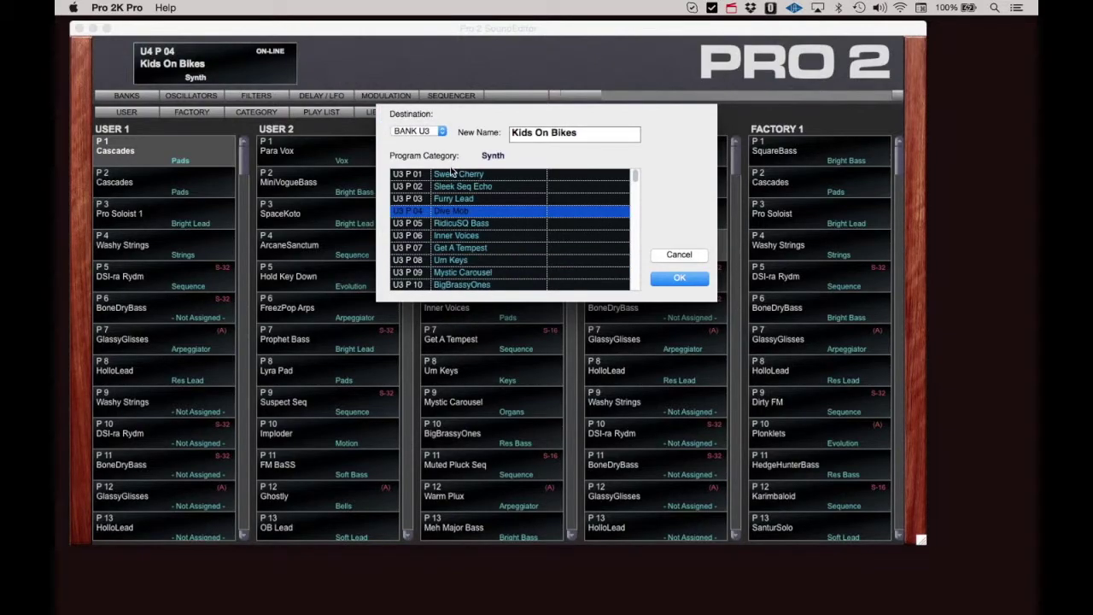
click(457, 197)
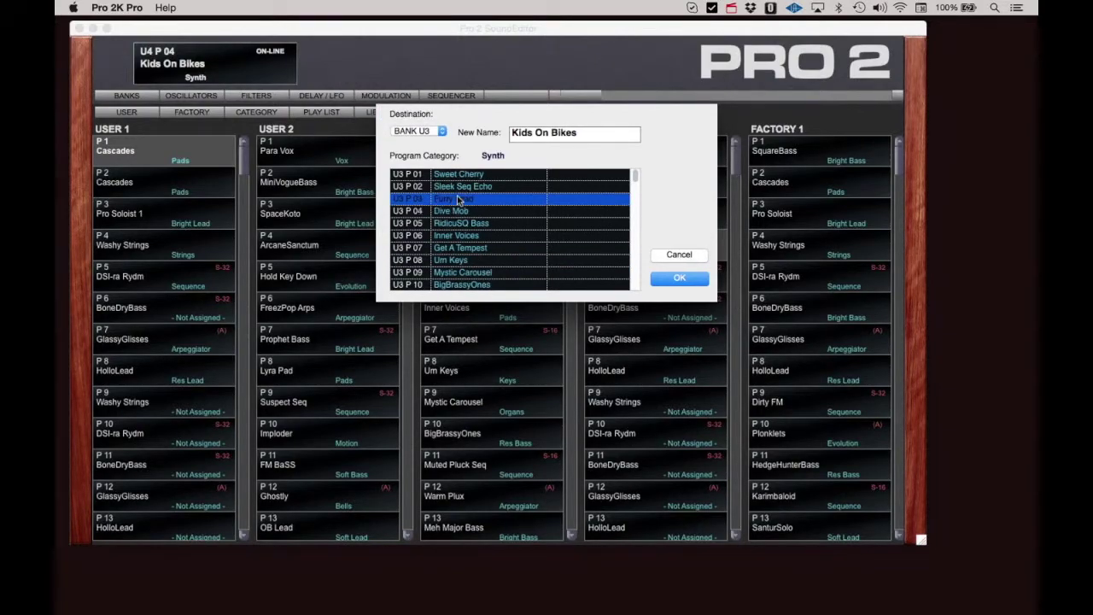
click(680, 255)
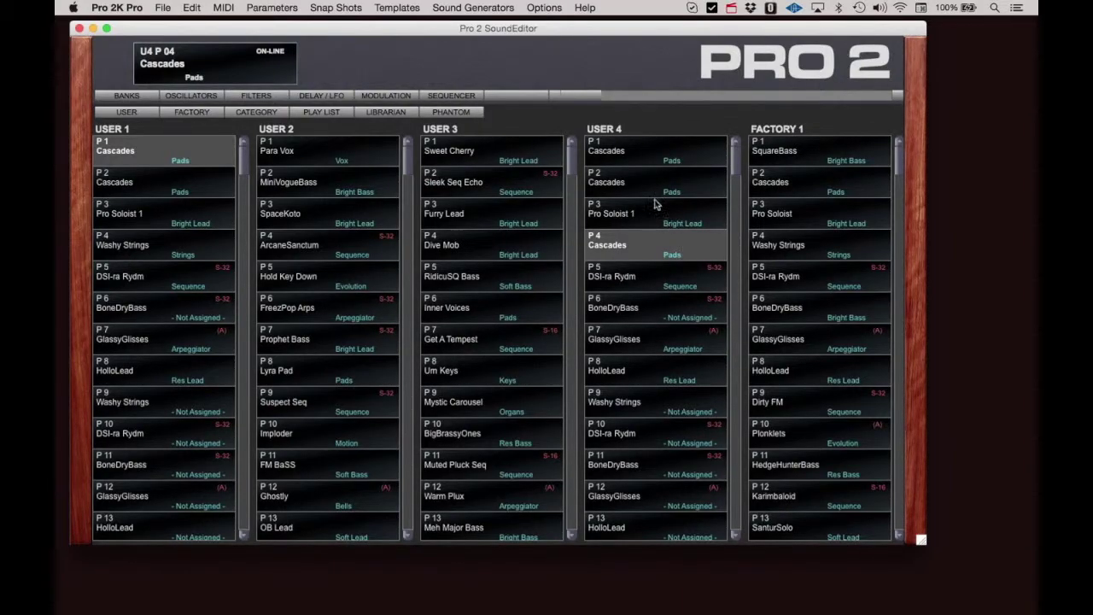
Step: Select PrittyBurdz in User 4 slot P5 and copy its sequencer
click(192, 9)
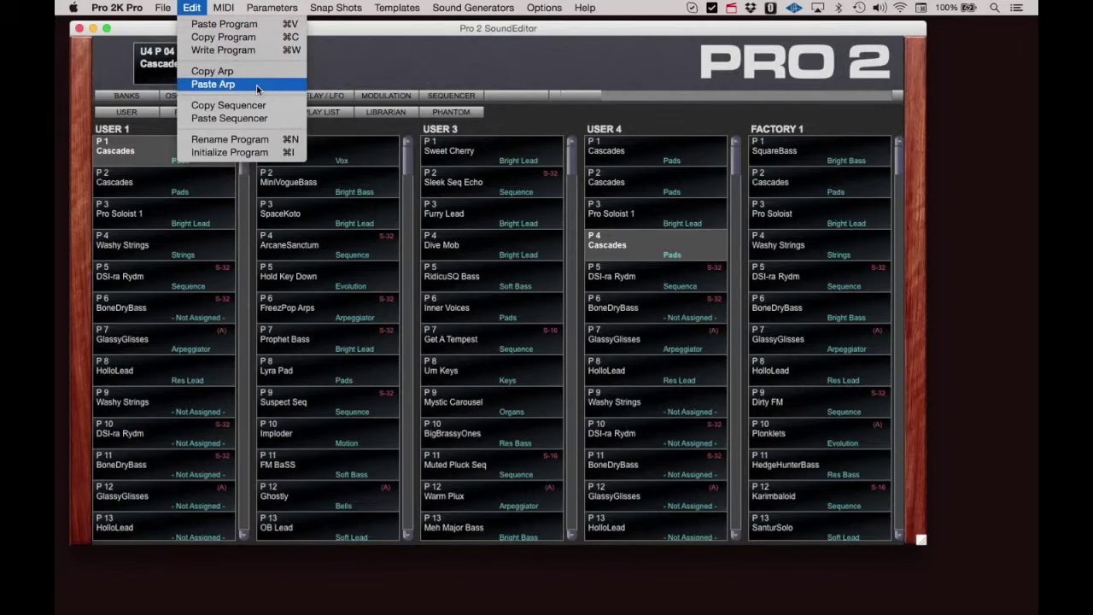
click(655, 285)
click(655, 286)
click(189, 9)
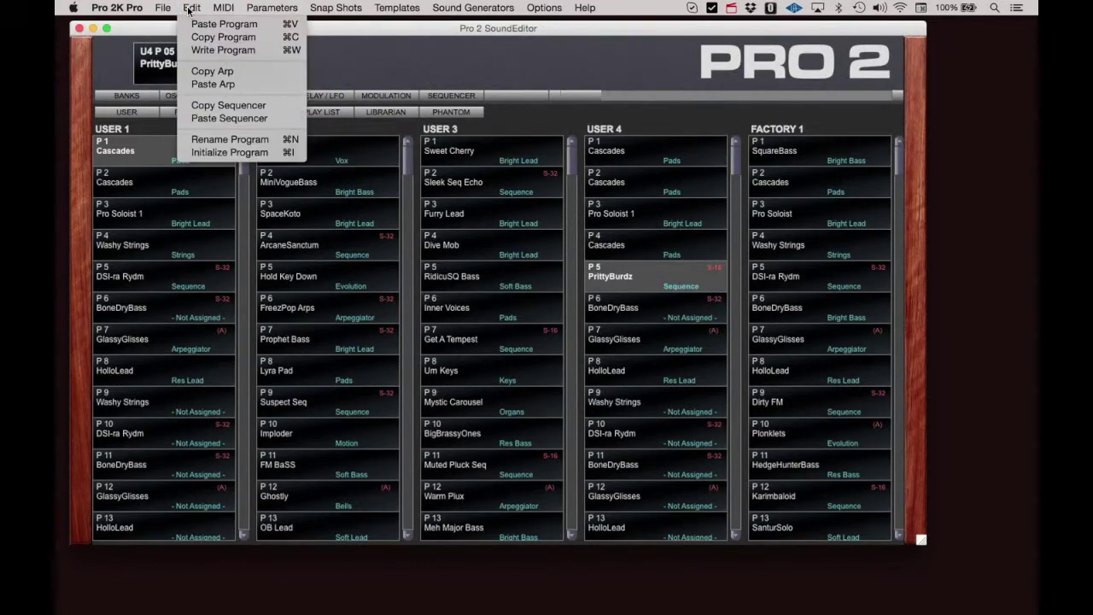
click(203, 105)
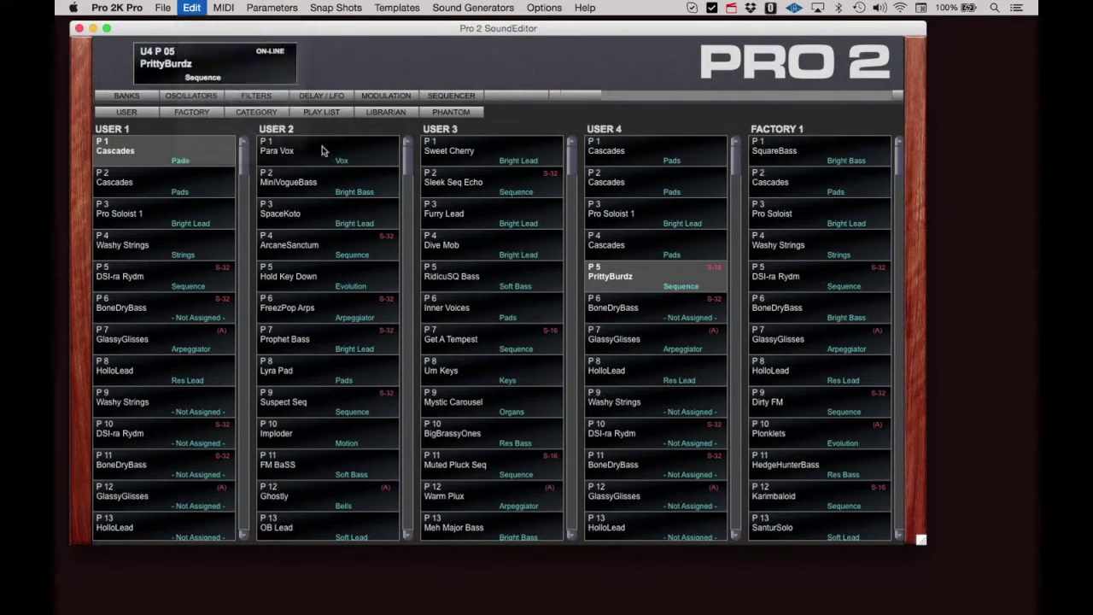
Step: Paste the copied sequencer into FunWithSliders in User 4 slot P7
click(637, 350)
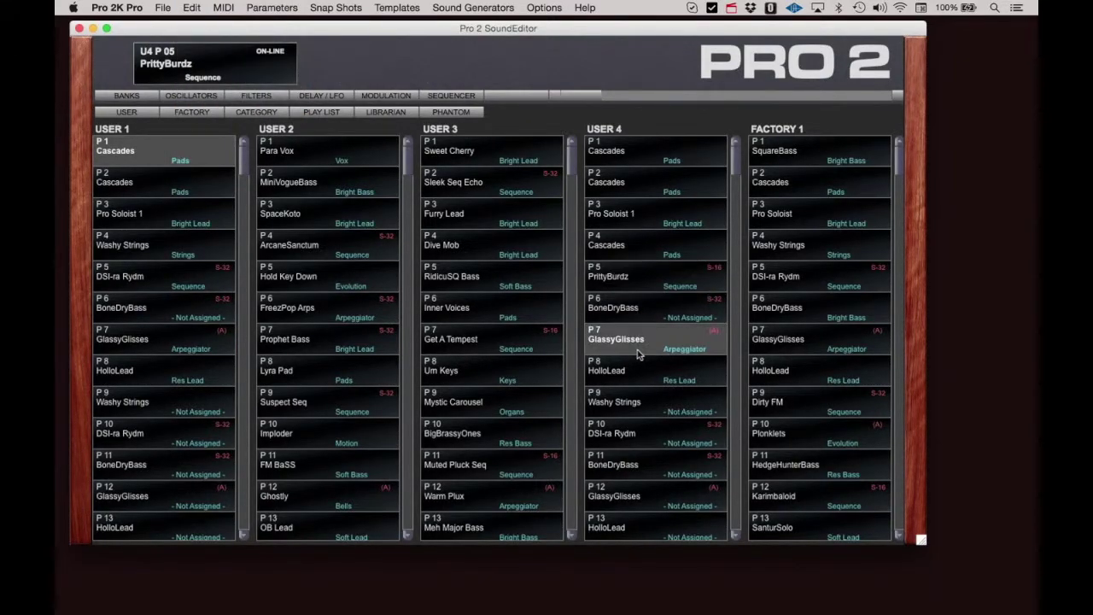
click(193, 8)
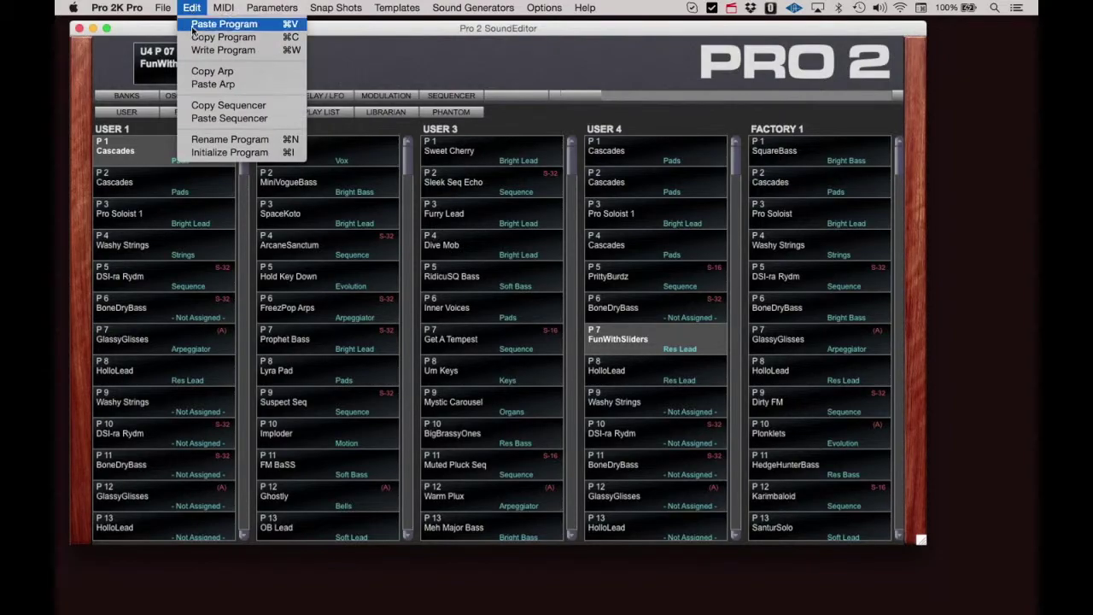
click(202, 118)
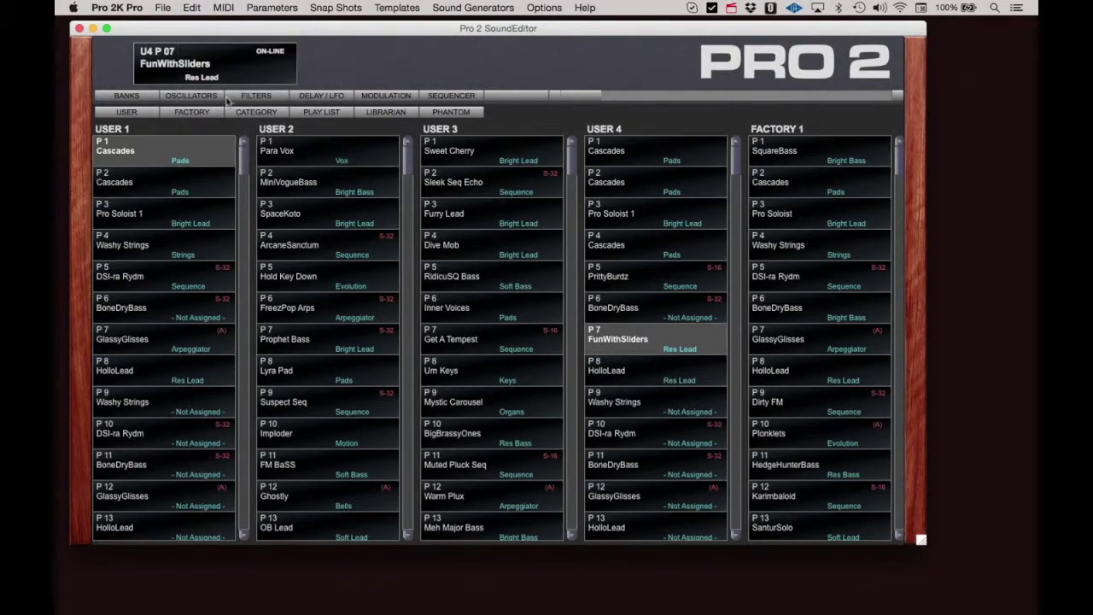
Step: Start renaming FunWithSliders with ' 2' and category Instruments, then cancel, keeping it unchanged
click(193, 8)
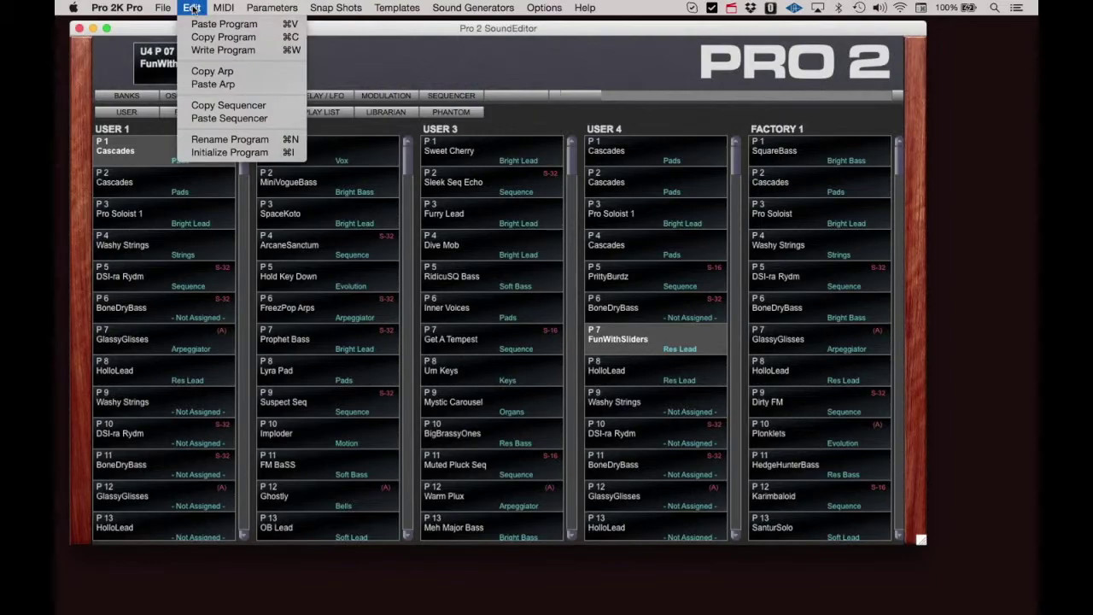
click(205, 140)
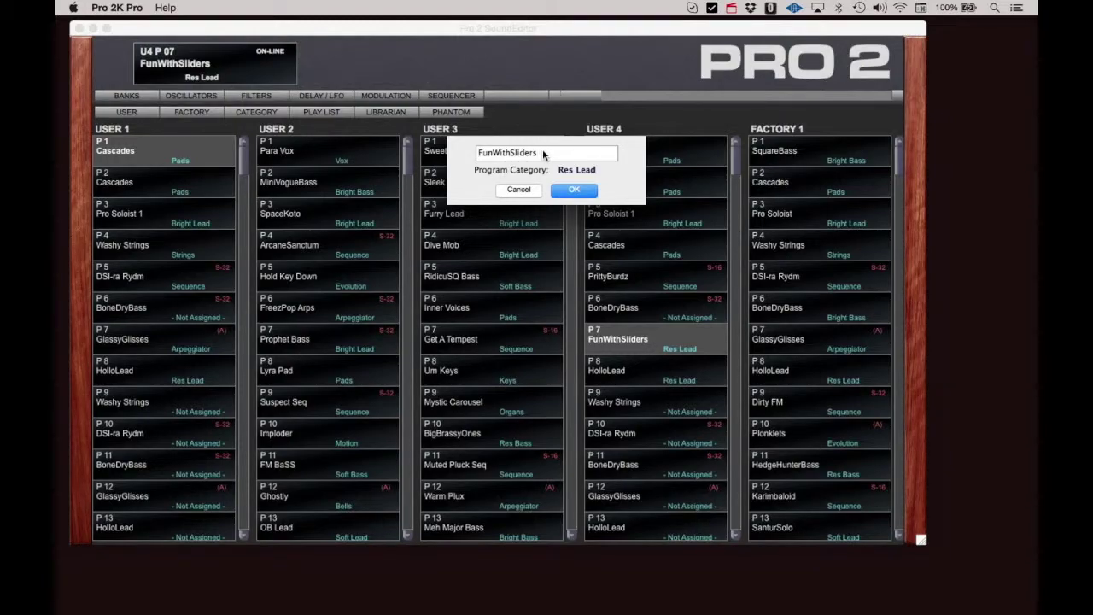
text(2)
click(574, 169)
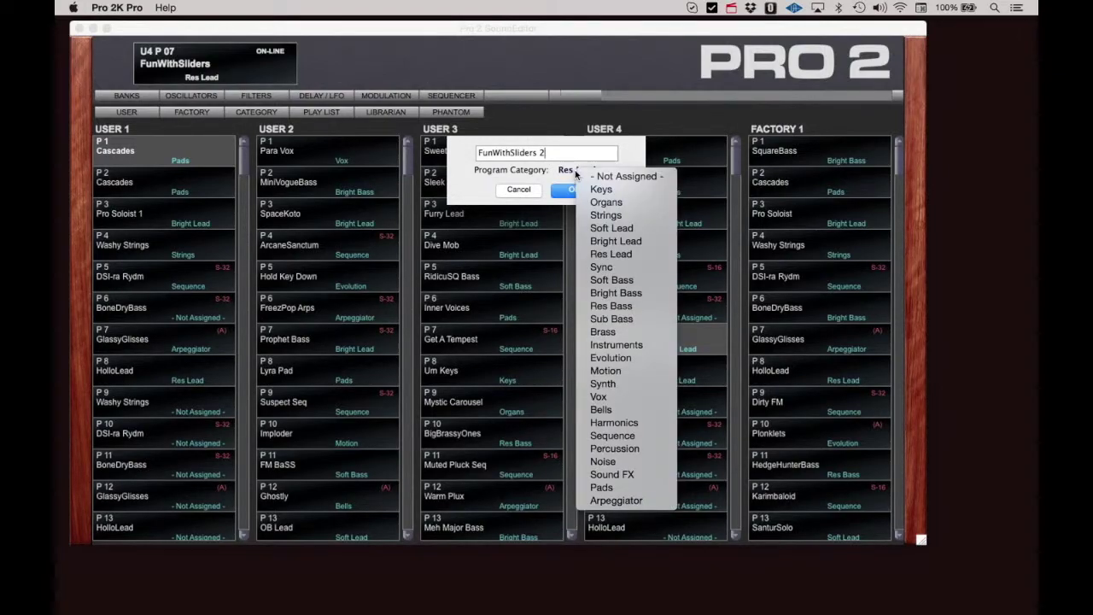
click(619, 347)
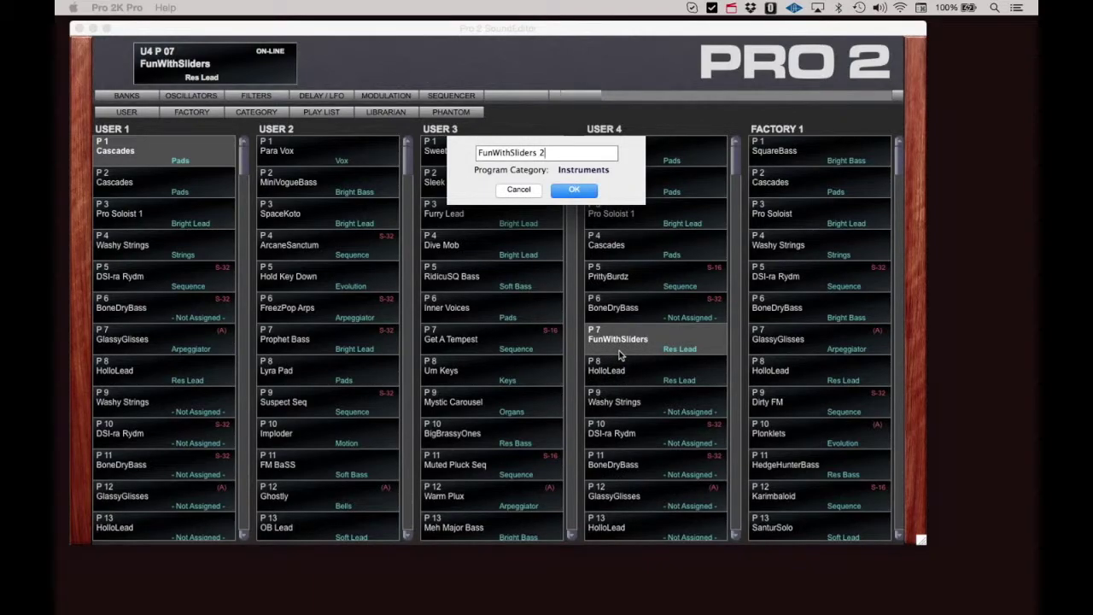
click(523, 190)
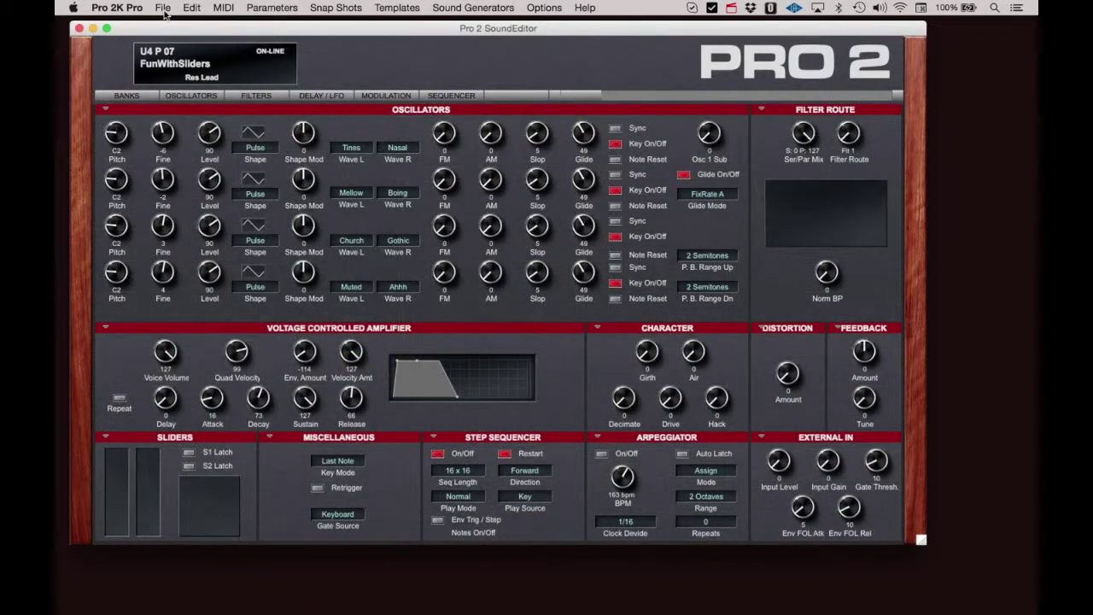
Step: Initialize the current program so U4 P07 holds the Pro WANT! patch instead of FunWithSliders
click(192, 8)
click(239, 153)
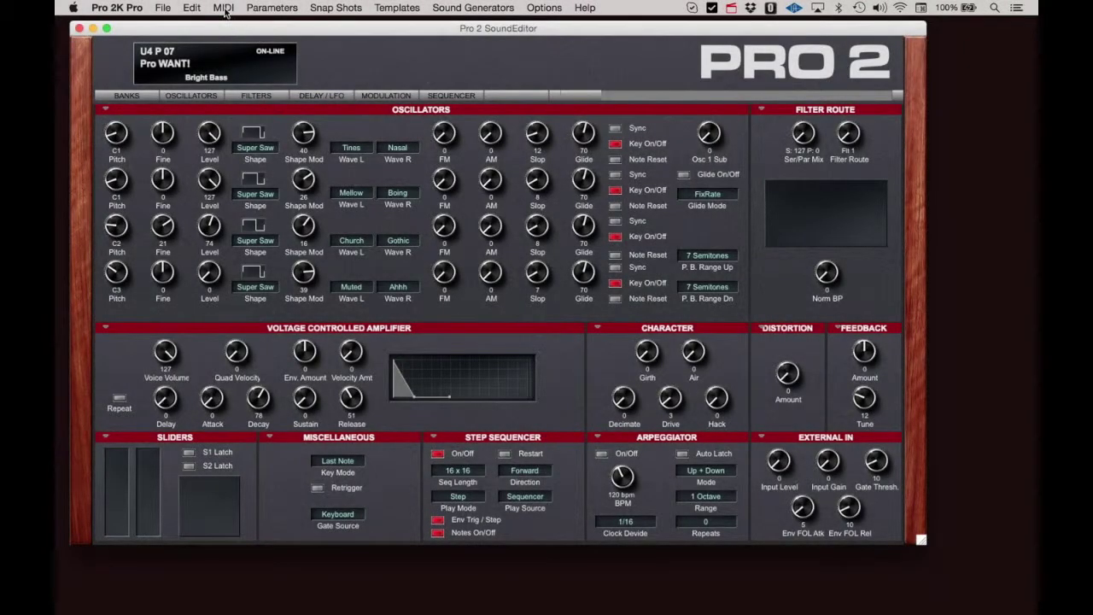
click(224, 9)
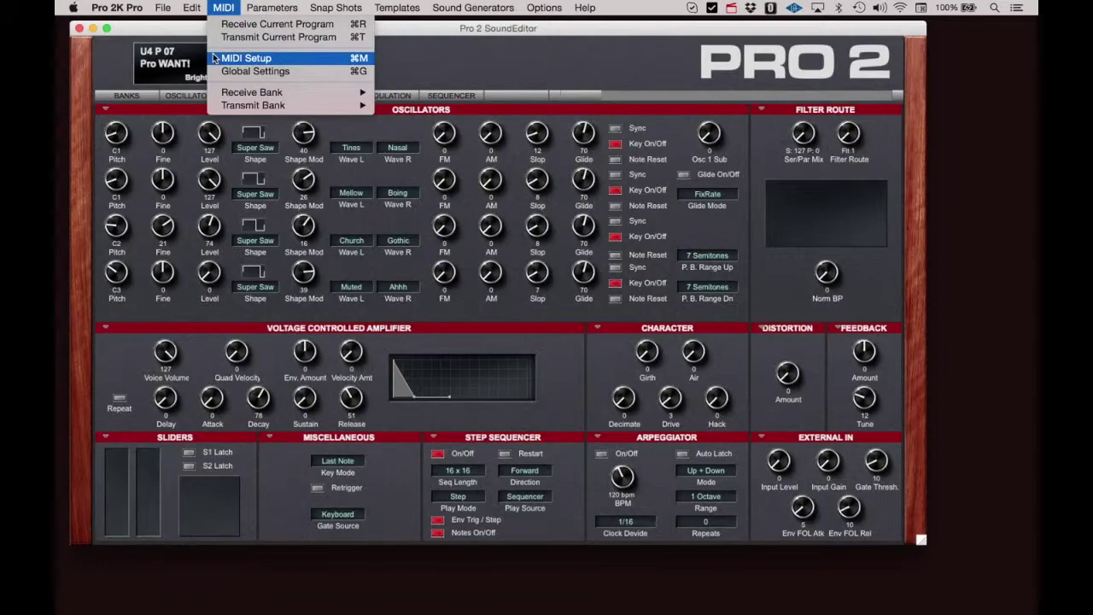
mouse_move(212, 92)
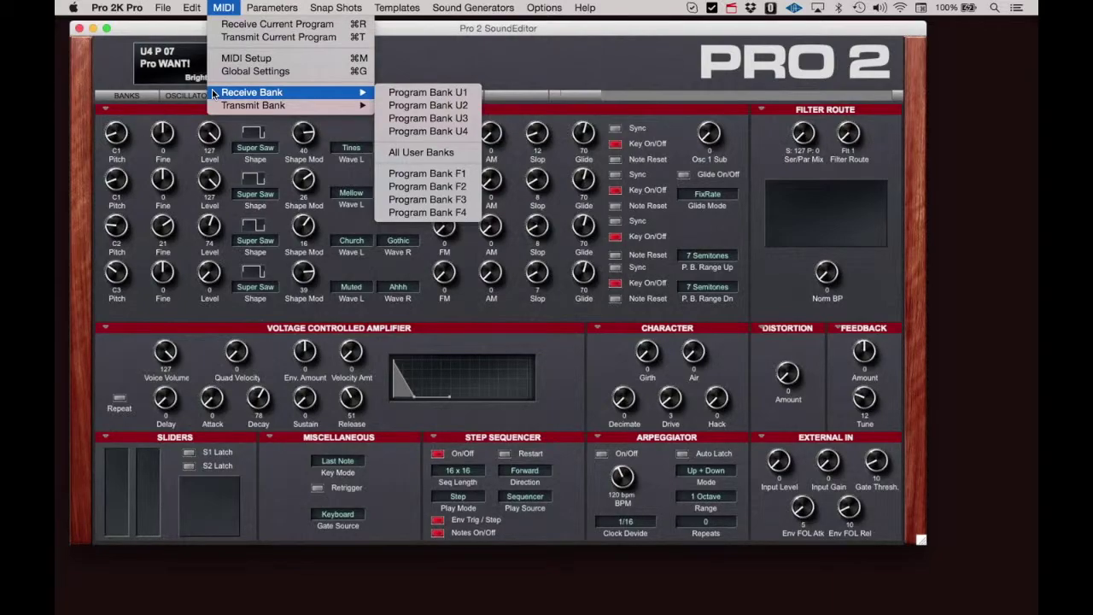
click(427, 93)
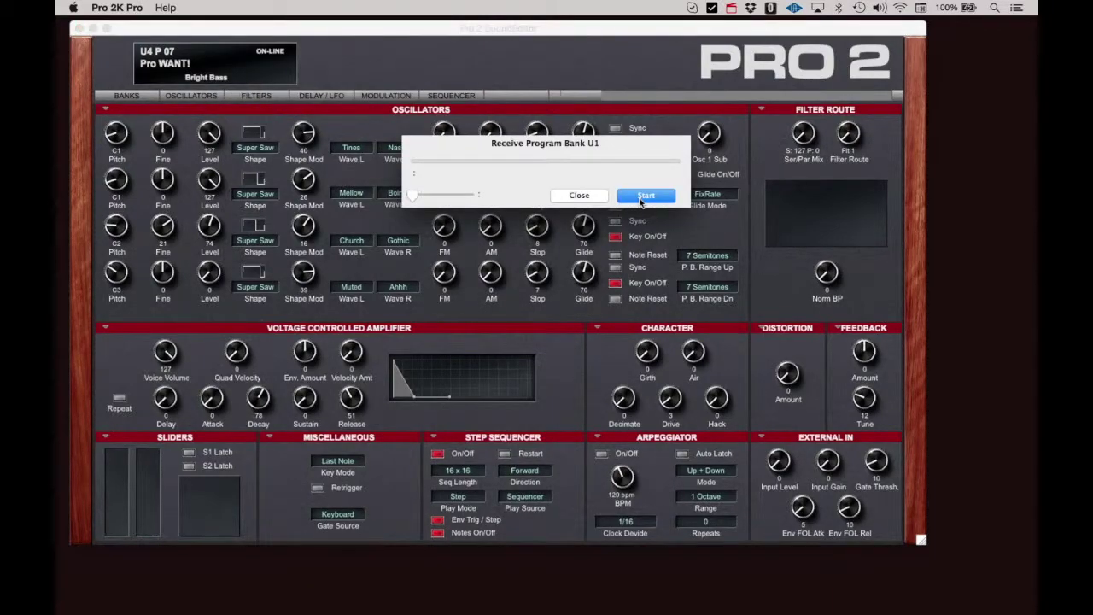
click(589, 198)
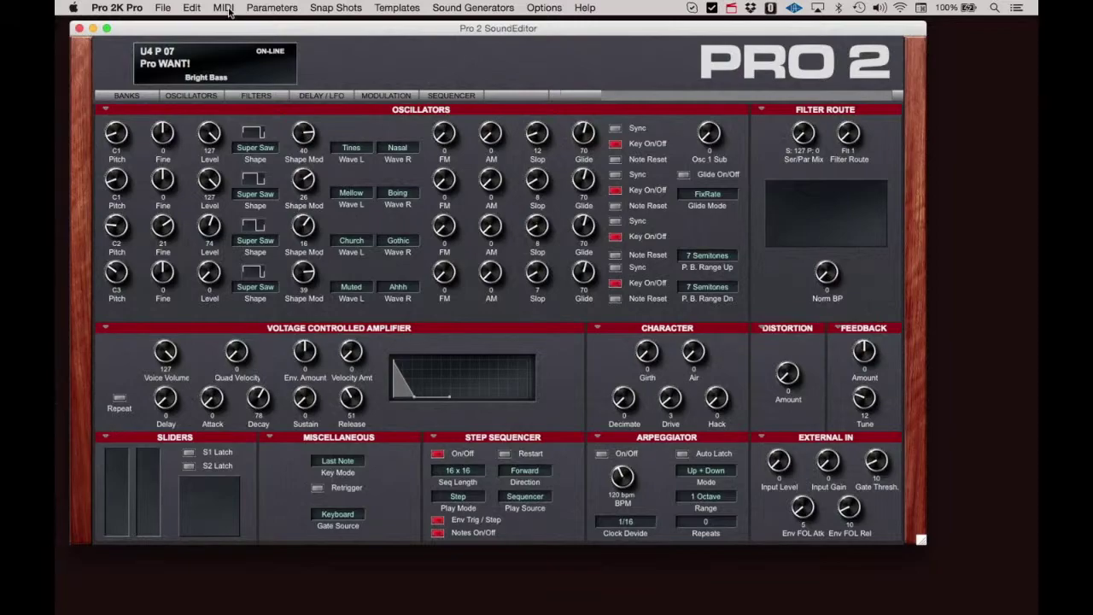
click(224, 7)
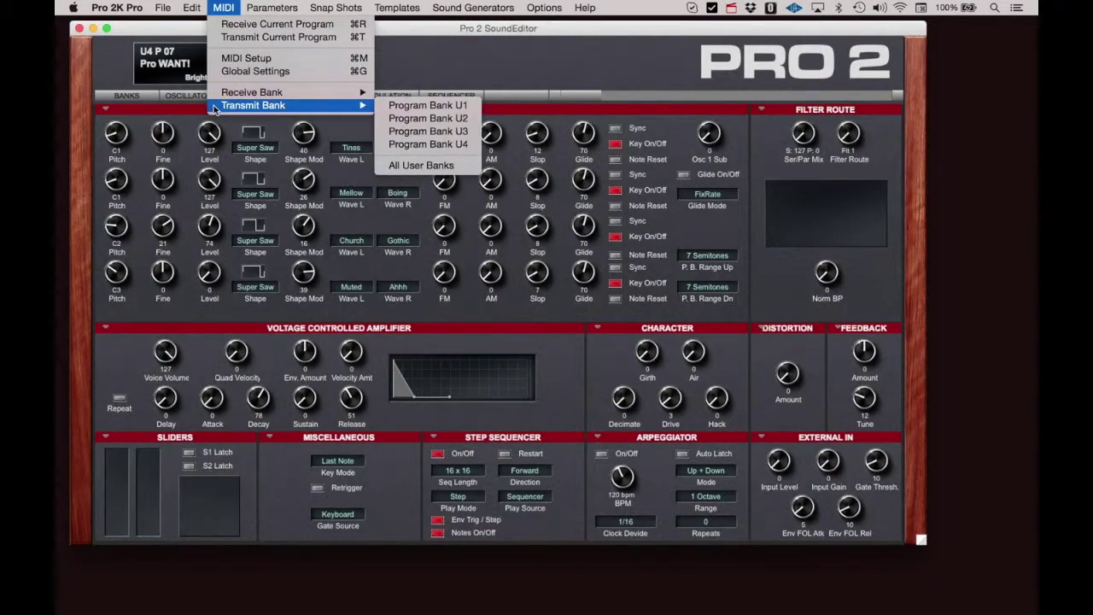
click(428, 105)
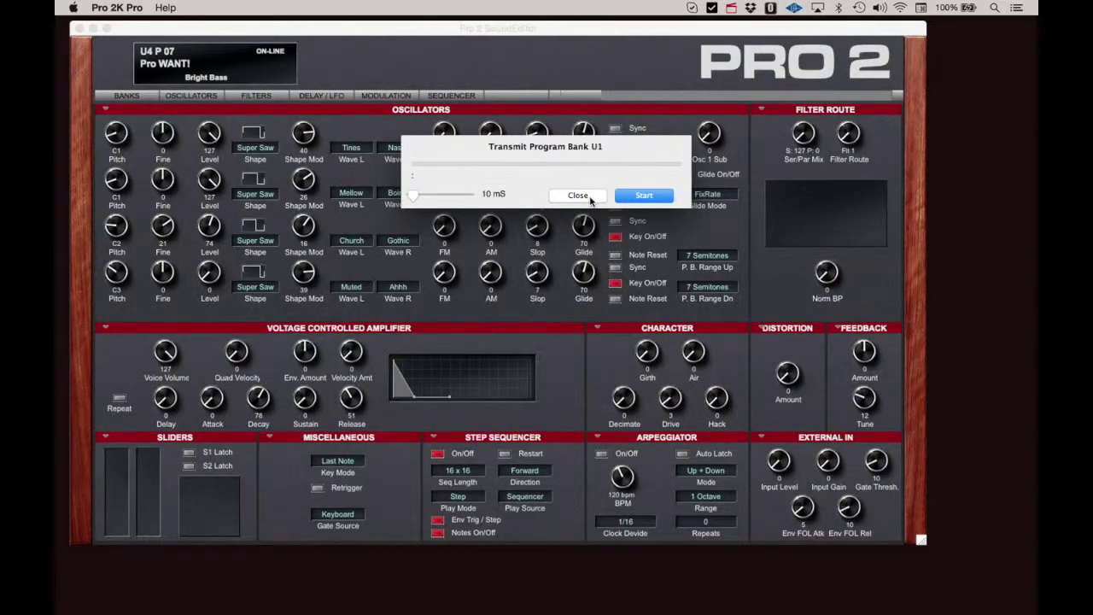
click(589, 197)
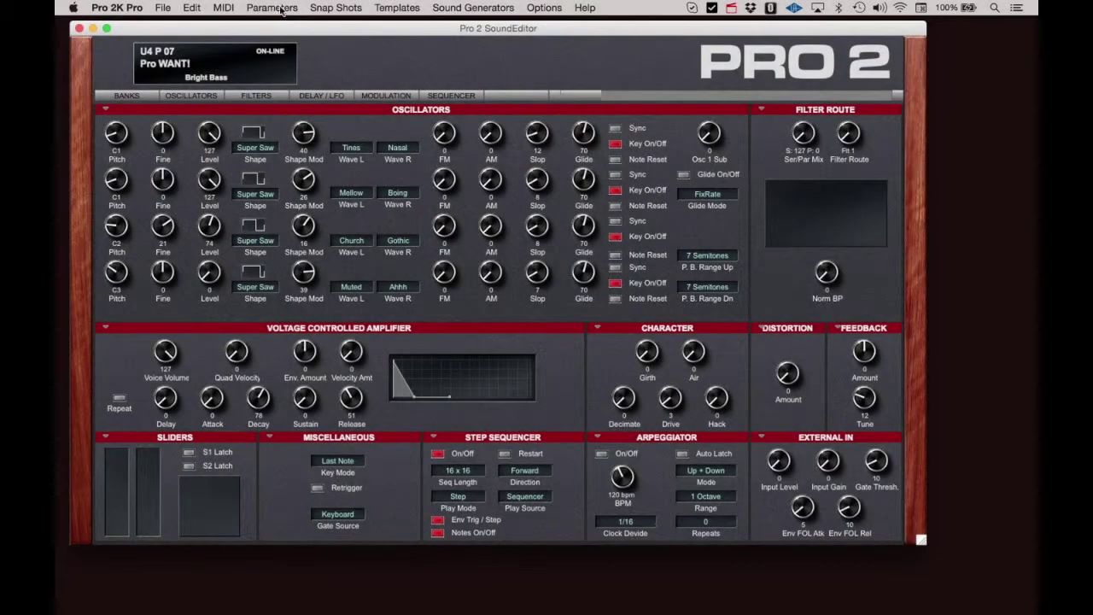
click(282, 8)
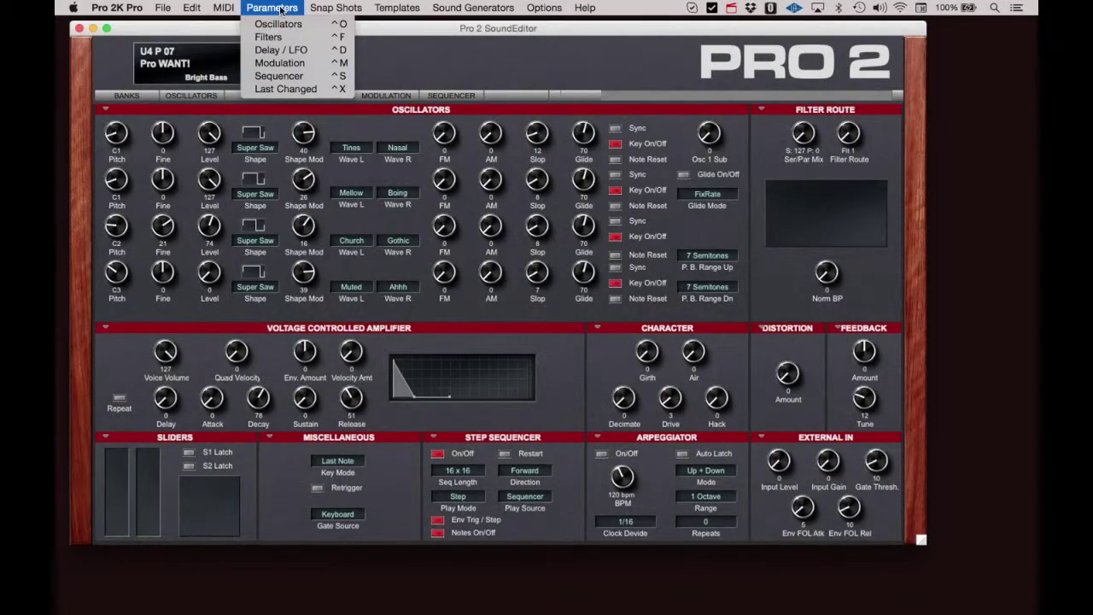
Step: Browse the banks, oscillator, filter, delay/LFO, modulation and full sequencer pages via the tabs
click(116, 72)
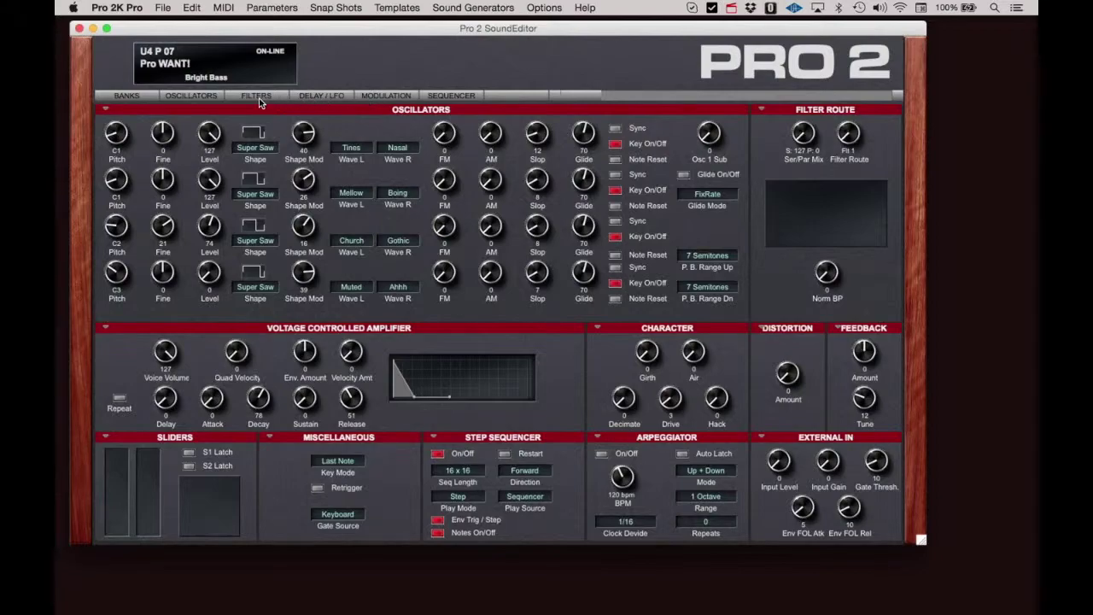
click(150, 100)
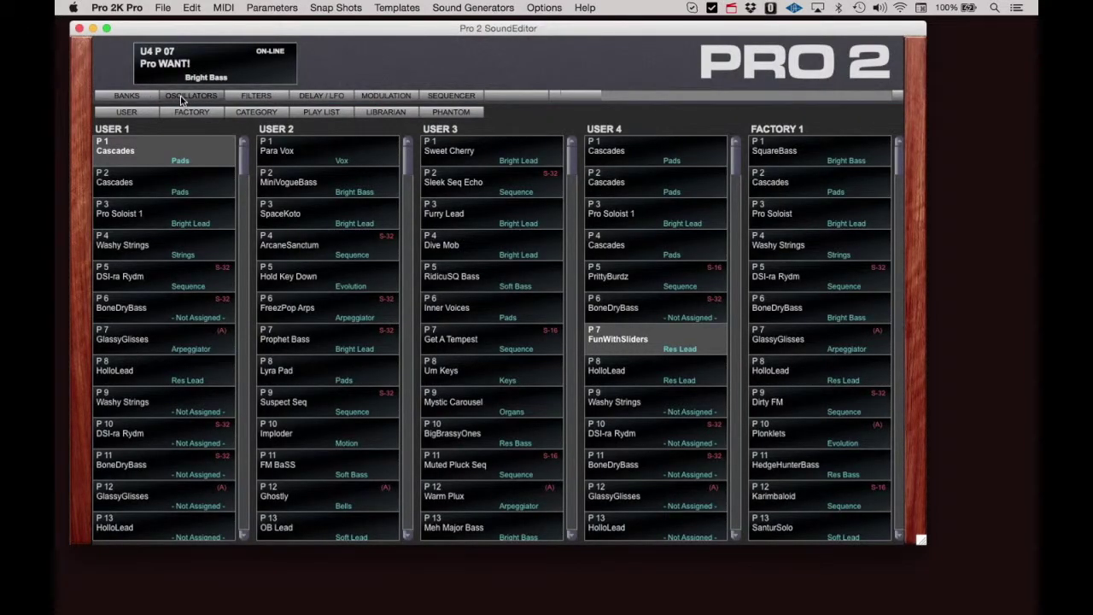
click(181, 99)
click(250, 101)
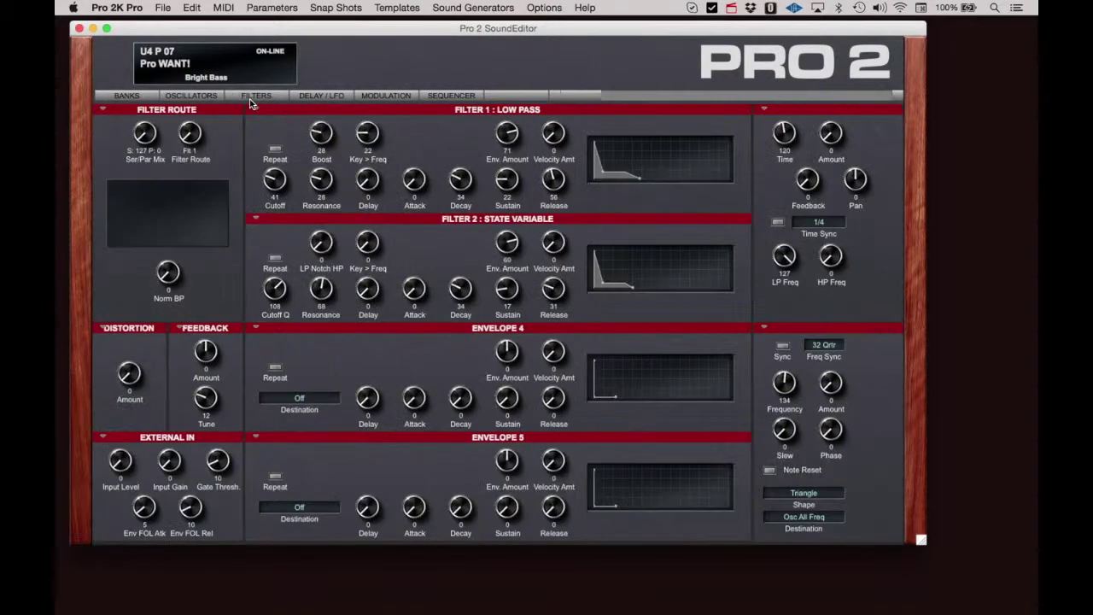
click(313, 99)
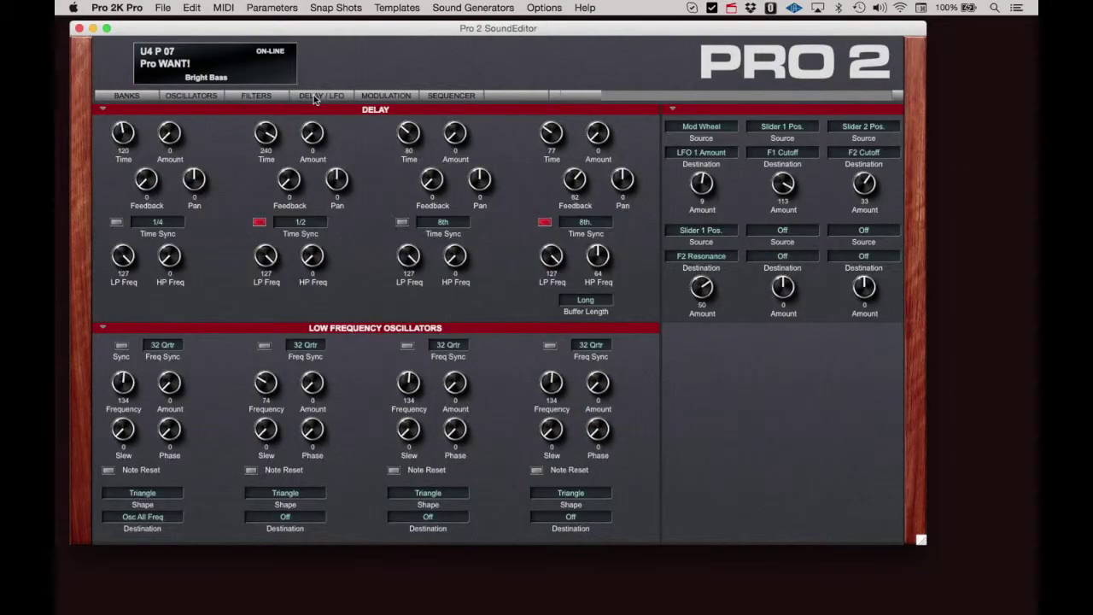
click(387, 95)
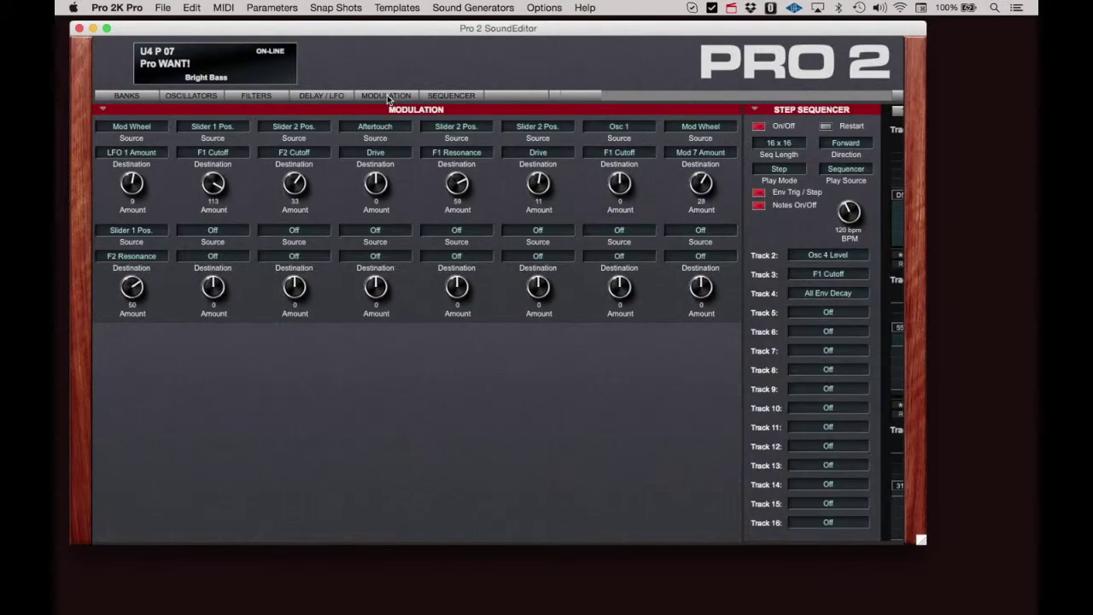
click(451, 97)
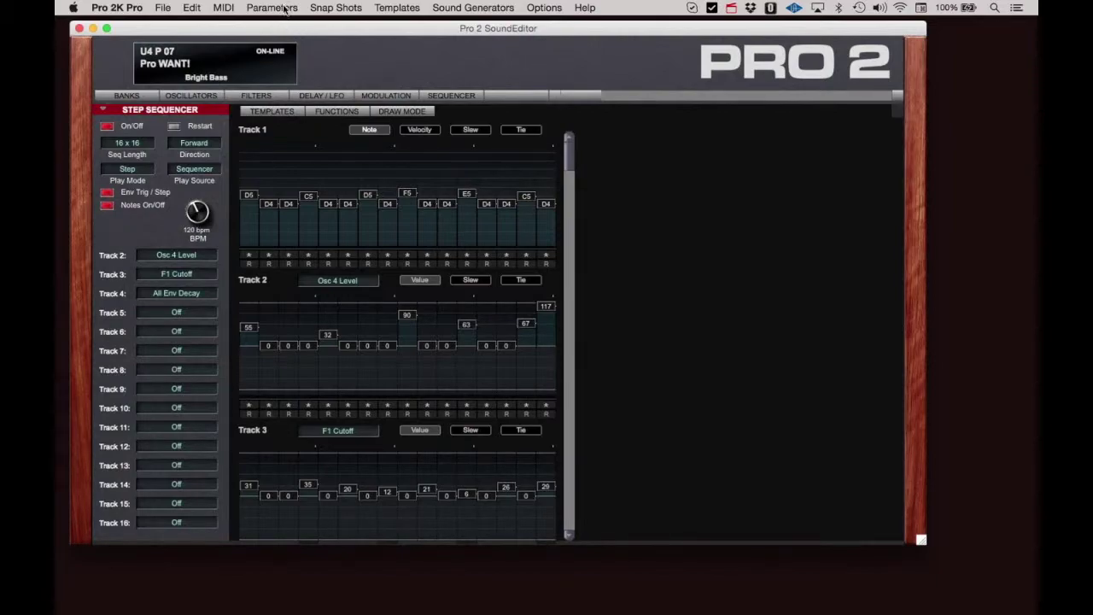
Step: Jump to the Oscillators, Filters and Modulation pages from the Parameters menu
click(285, 9)
click(284, 23)
click(281, 8)
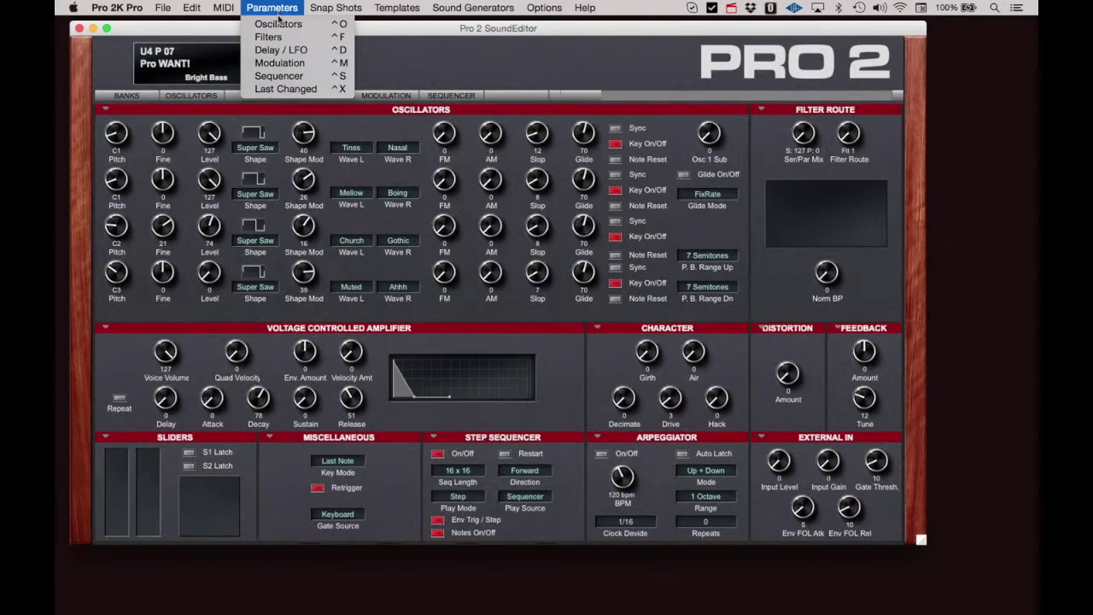
click(275, 36)
click(275, 9)
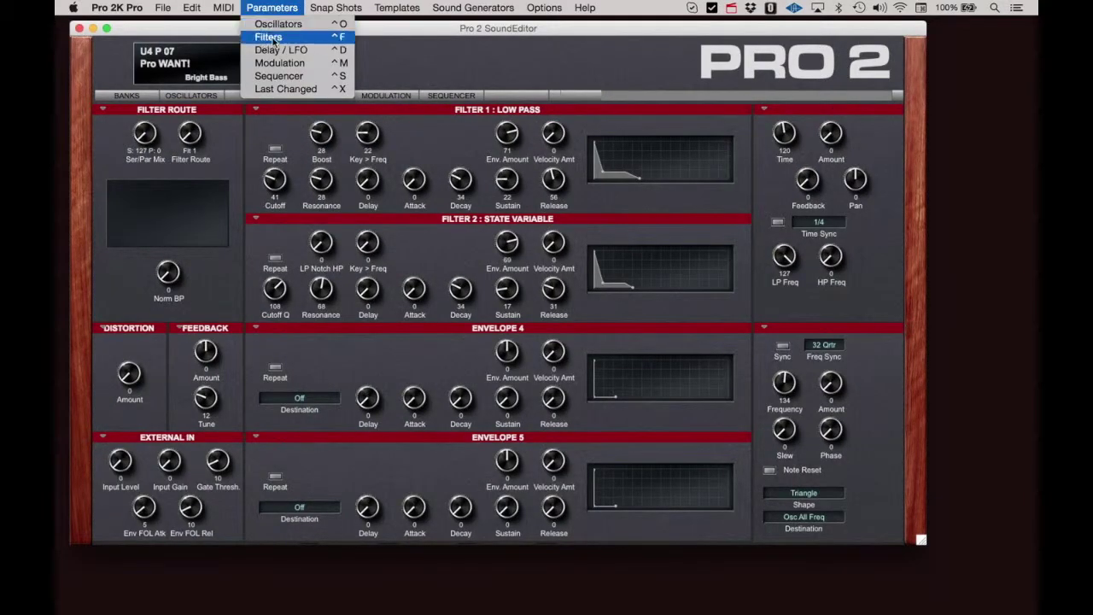
click(273, 64)
click(324, 8)
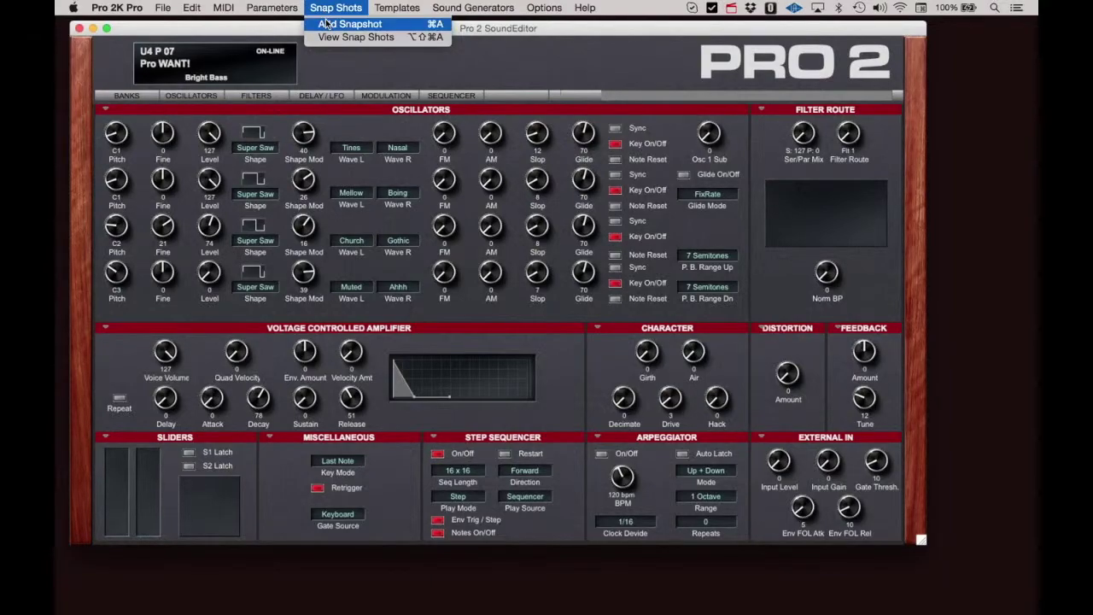
Step: Add a snapshot of Pro WANT! and view the snapshot list with Dive Mob and Pro WANT!
click(325, 21)
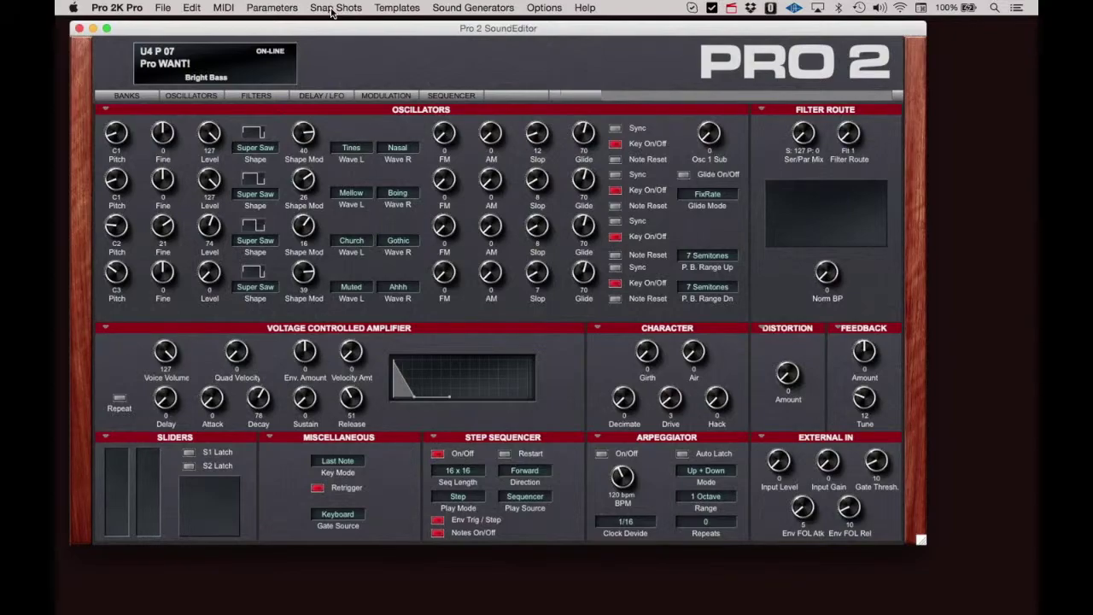
click(332, 7)
click(333, 38)
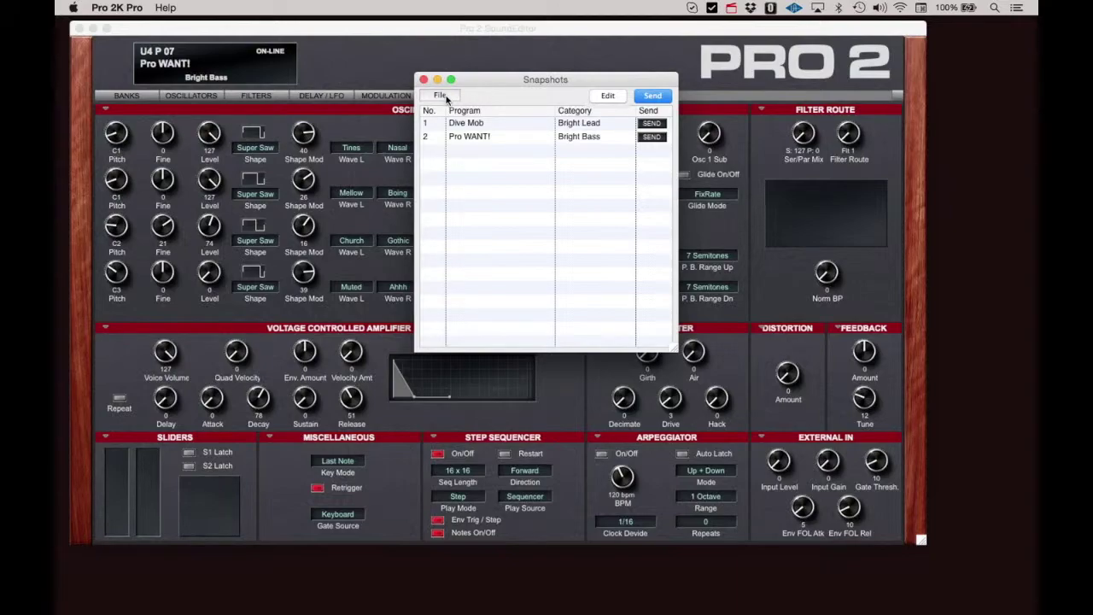
Step: Check the snapshot list's File options, then dismiss them and close the list
click(446, 99)
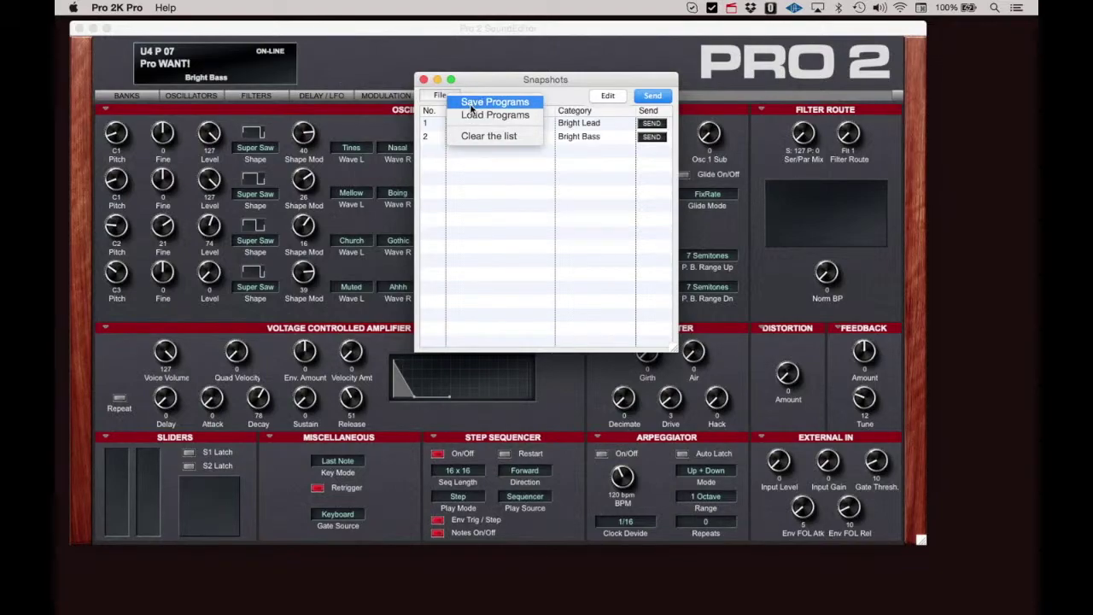
click(476, 160)
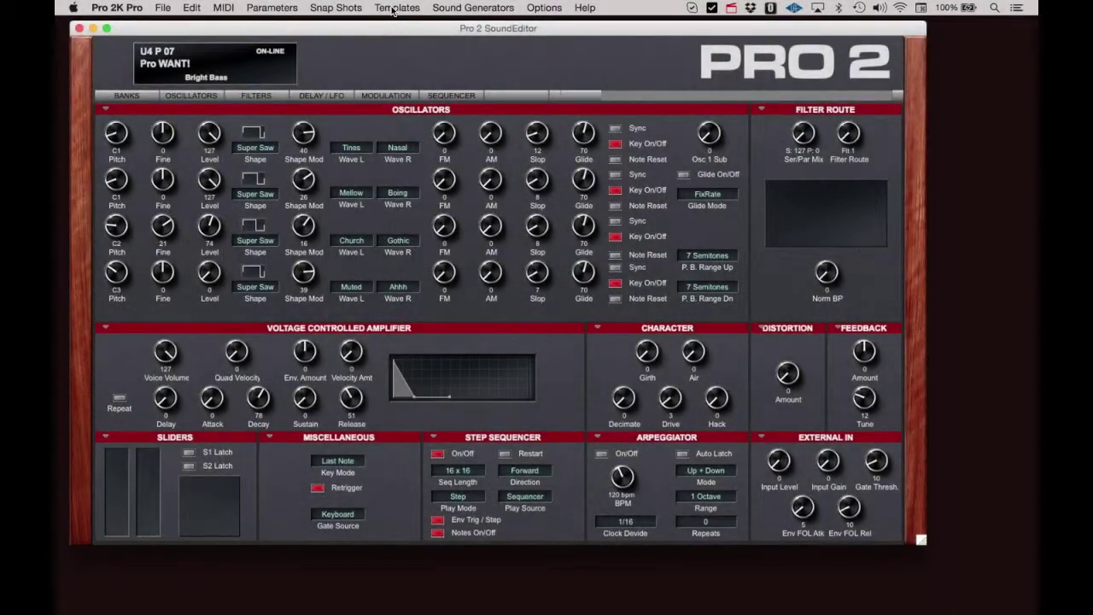
click(396, 8)
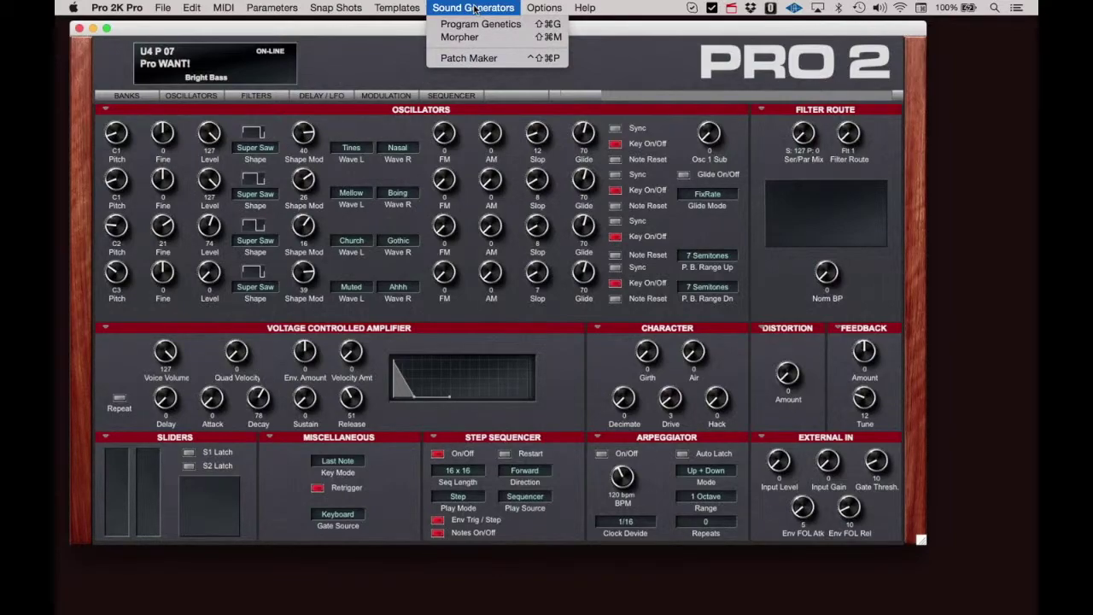
Step: Open Program Genetics, then the Morpher blending Strong Lead into Delay Bass at 41%
click(471, 27)
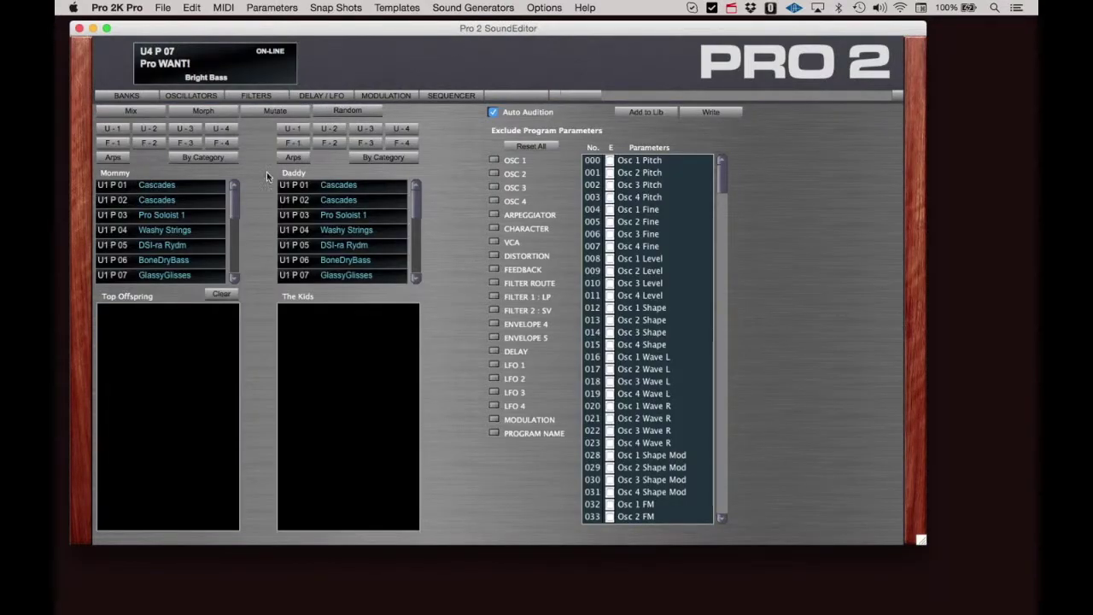
click(401, 8)
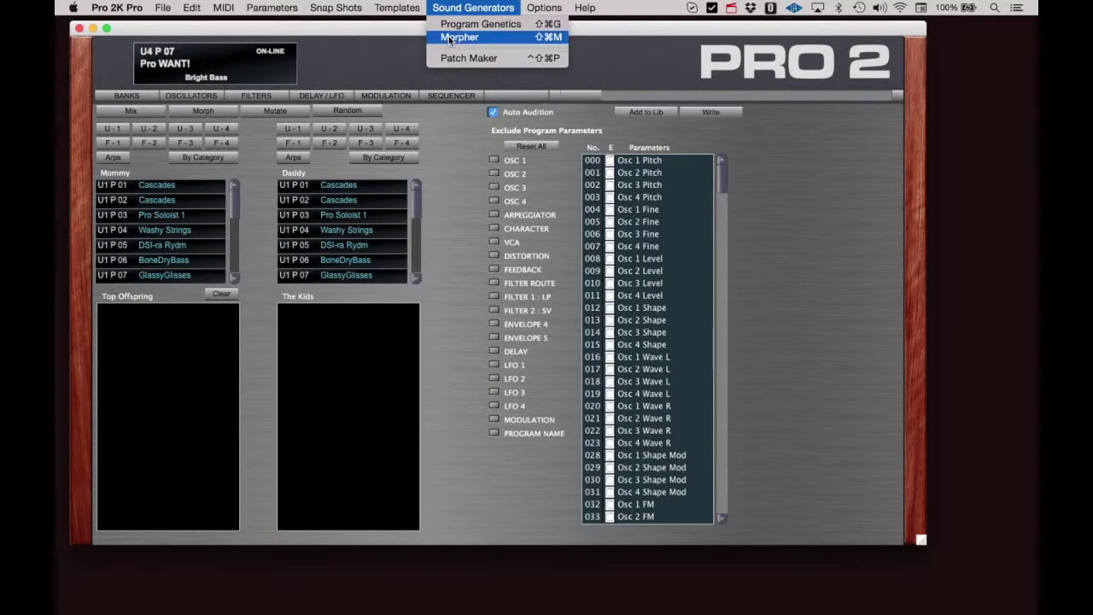
click(448, 36)
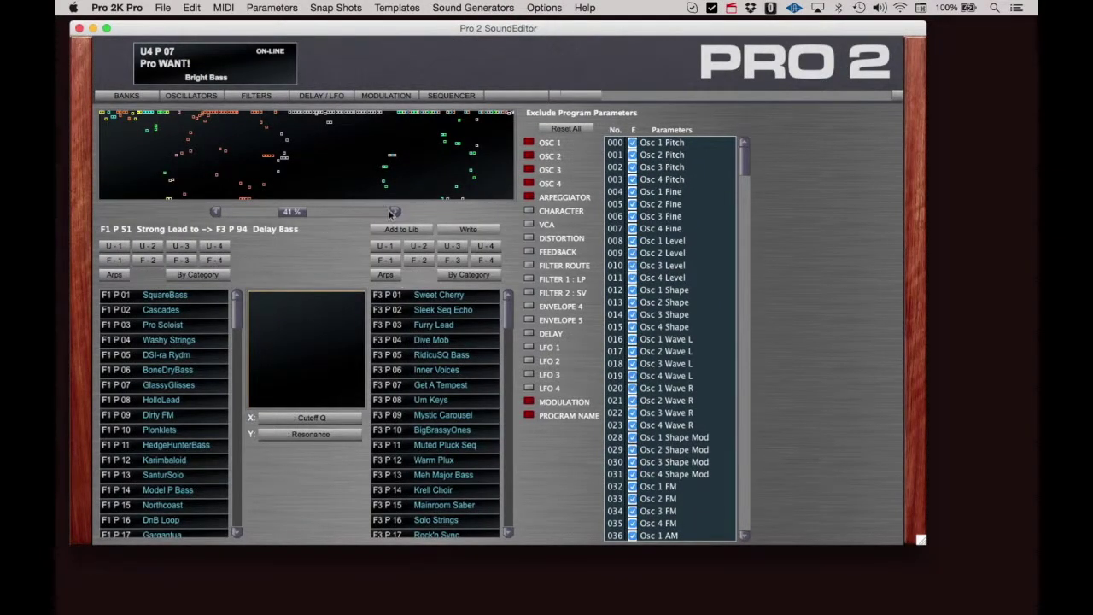
Step: Open the Patch Maker from Sound Generators and close it again
click(461, 9)
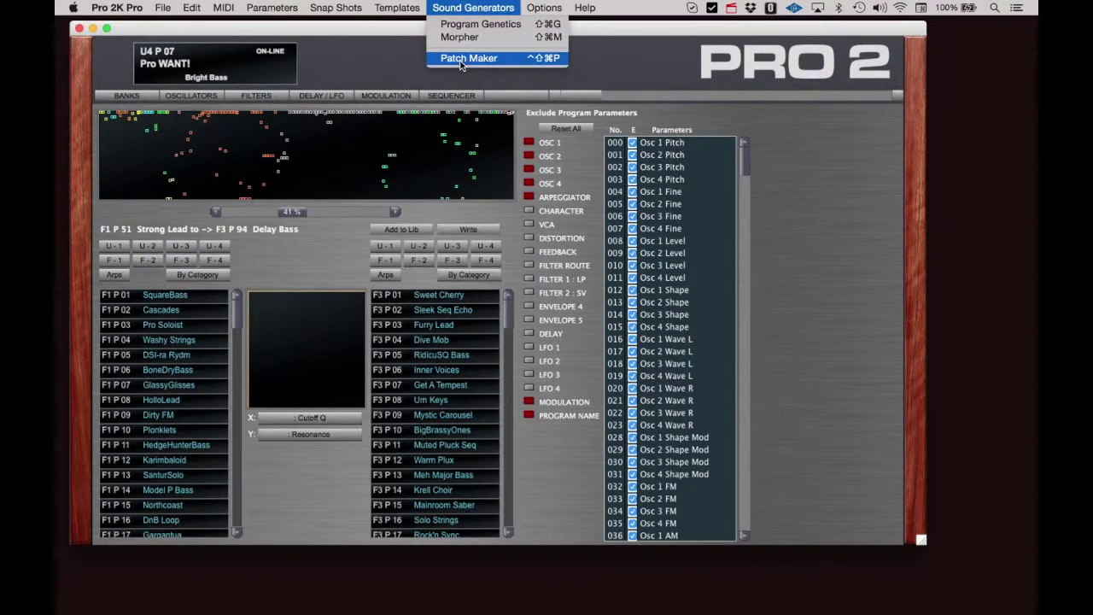
click(461, 61)
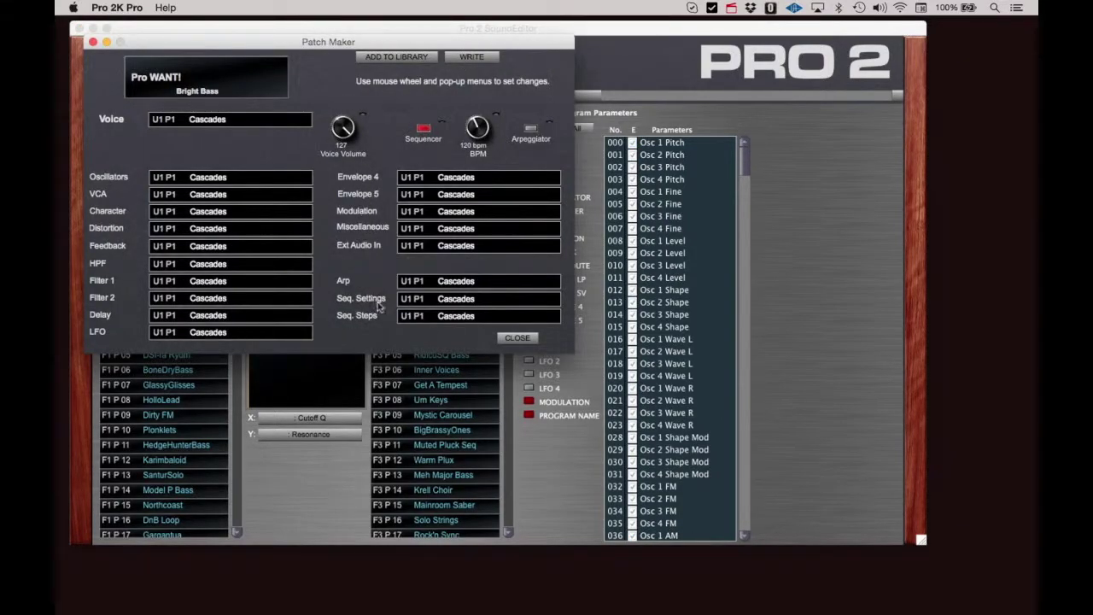
click(517, 338)
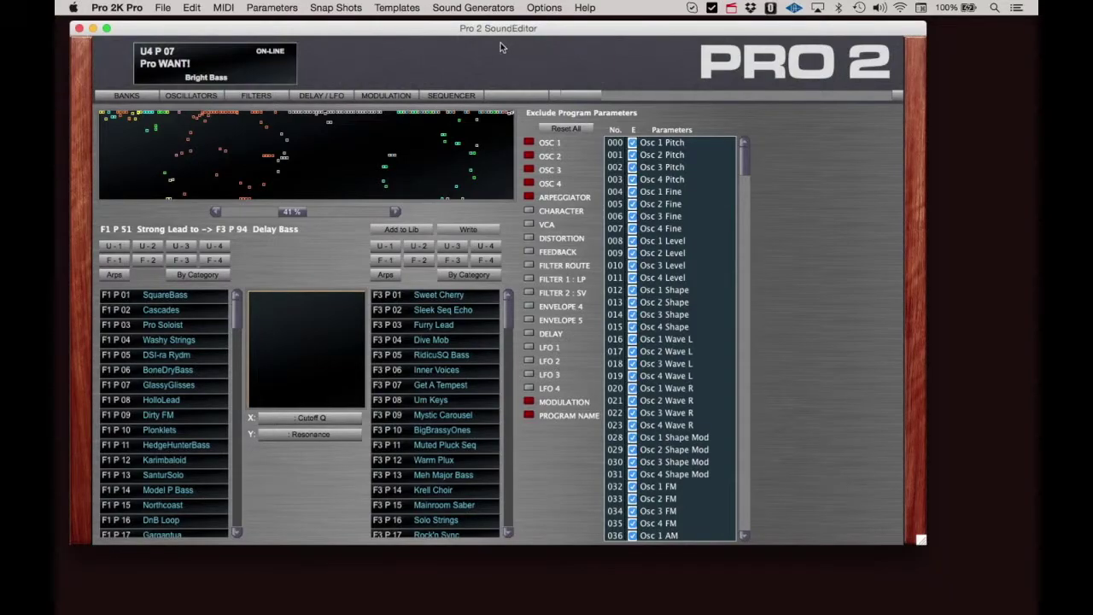
click(545, 8)
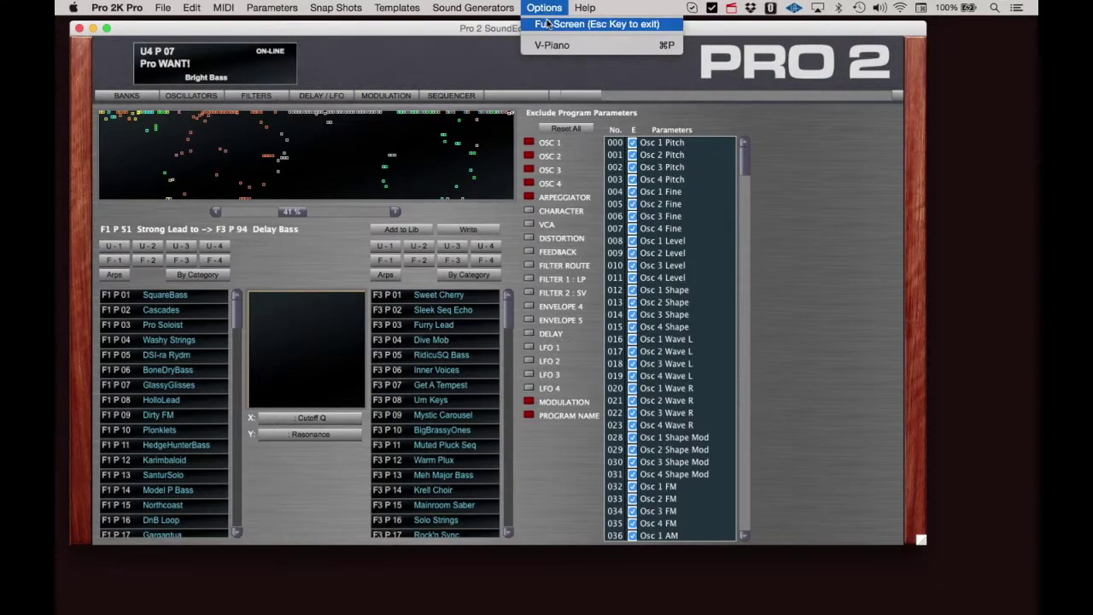
click(548, 24)
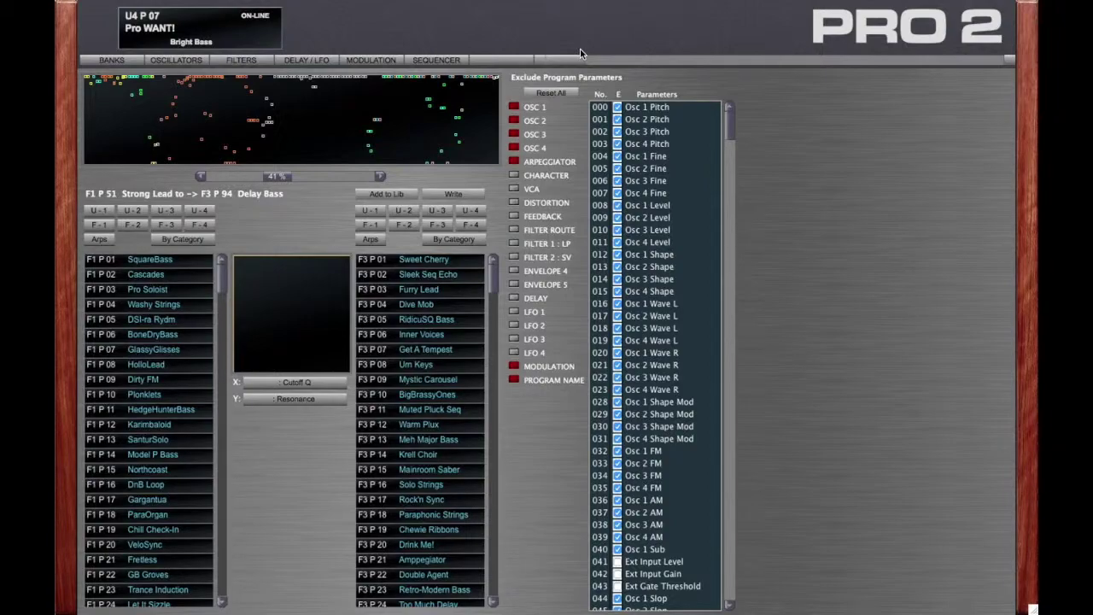
key(Escape)
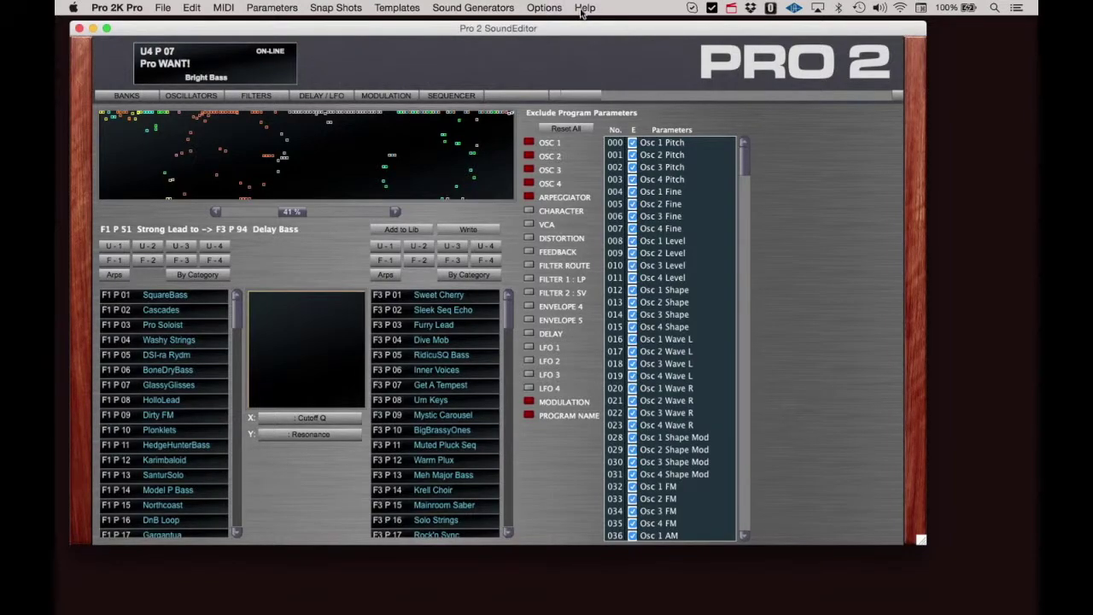
click(584, 8)
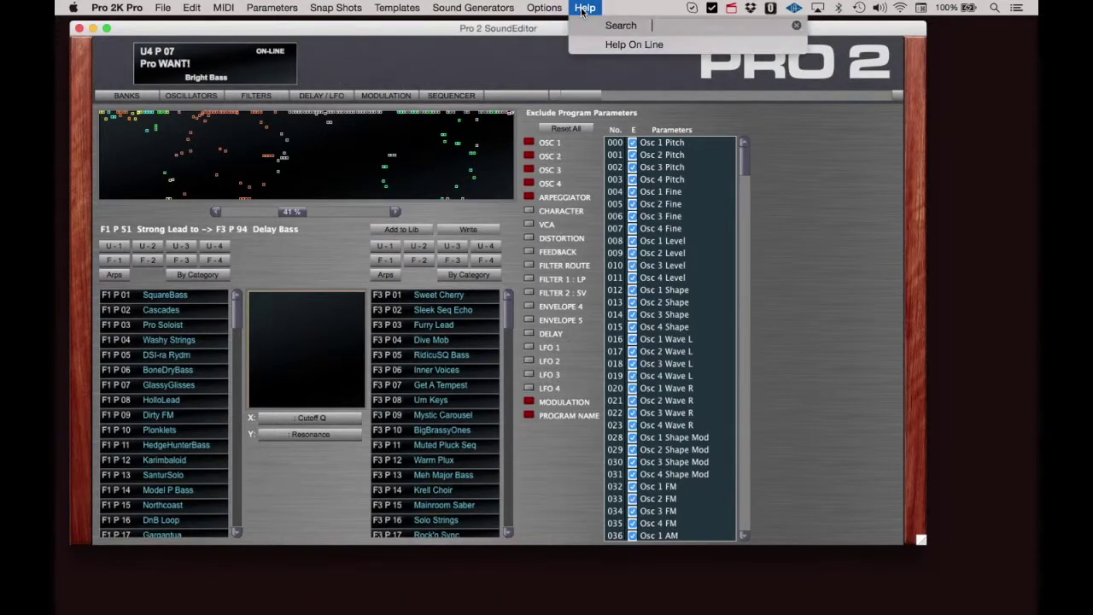
click(619, 45)
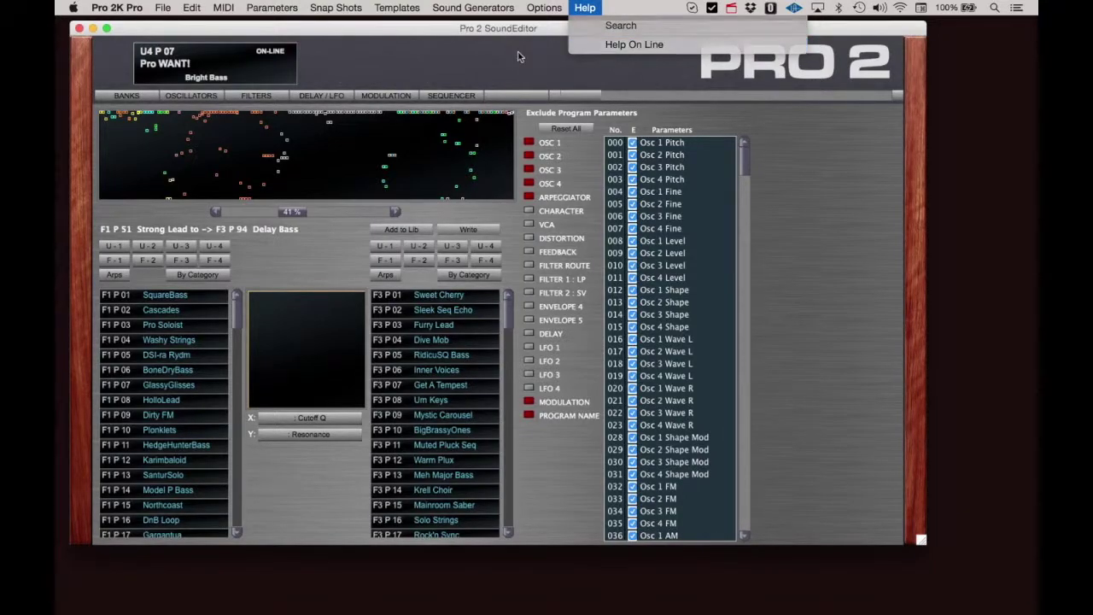
click(184, 96)
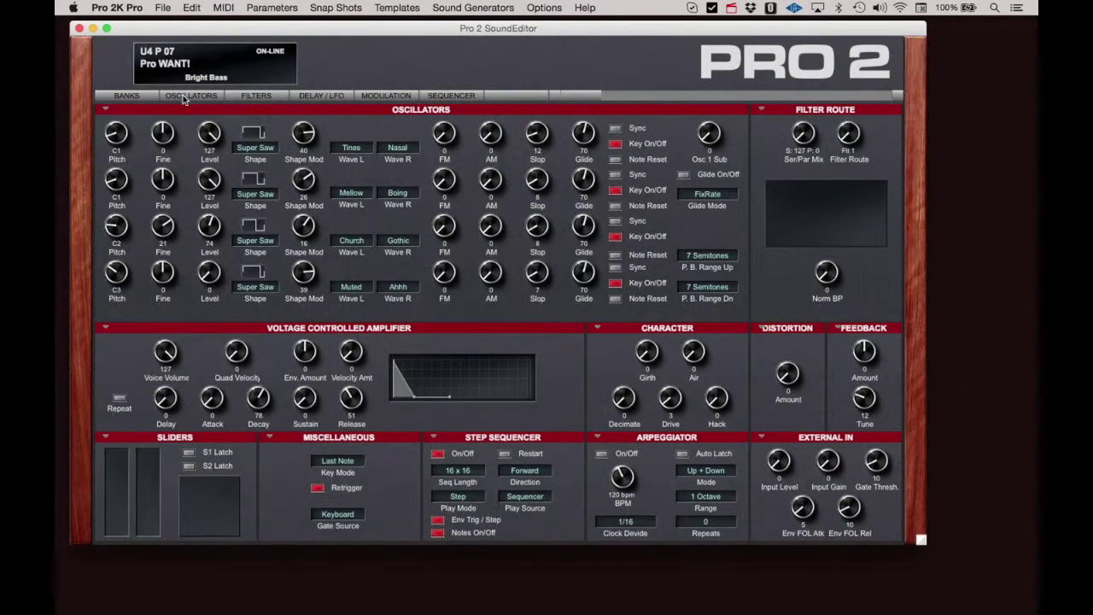